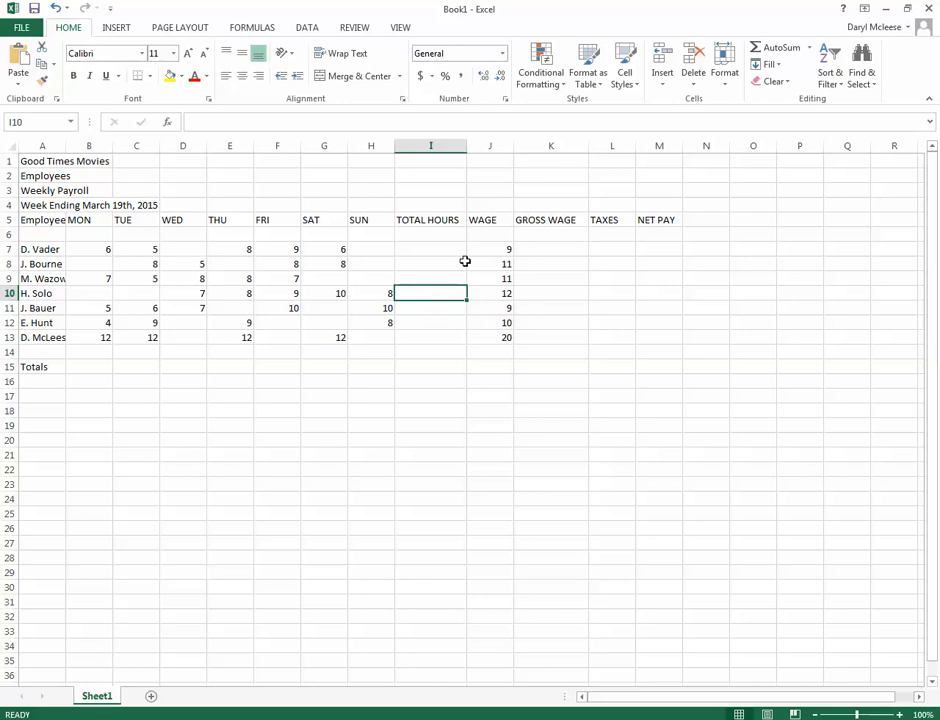
Widen the TOTAL HOURS column slightly
left_click_drag(466, 145, 477, 146)
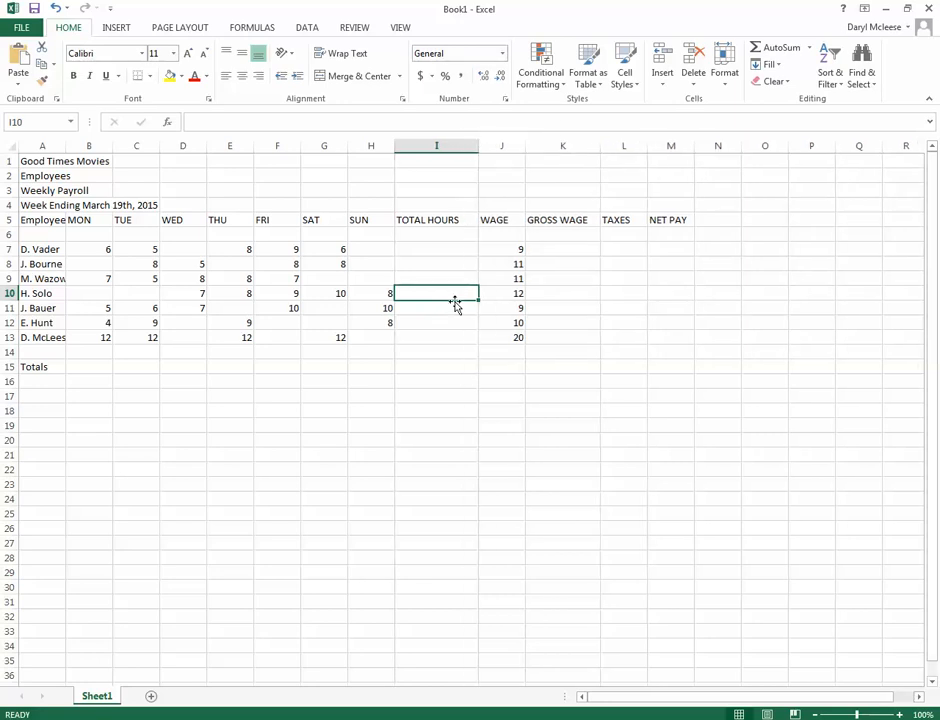
left_click(456, 336)
left_click(452, 354)
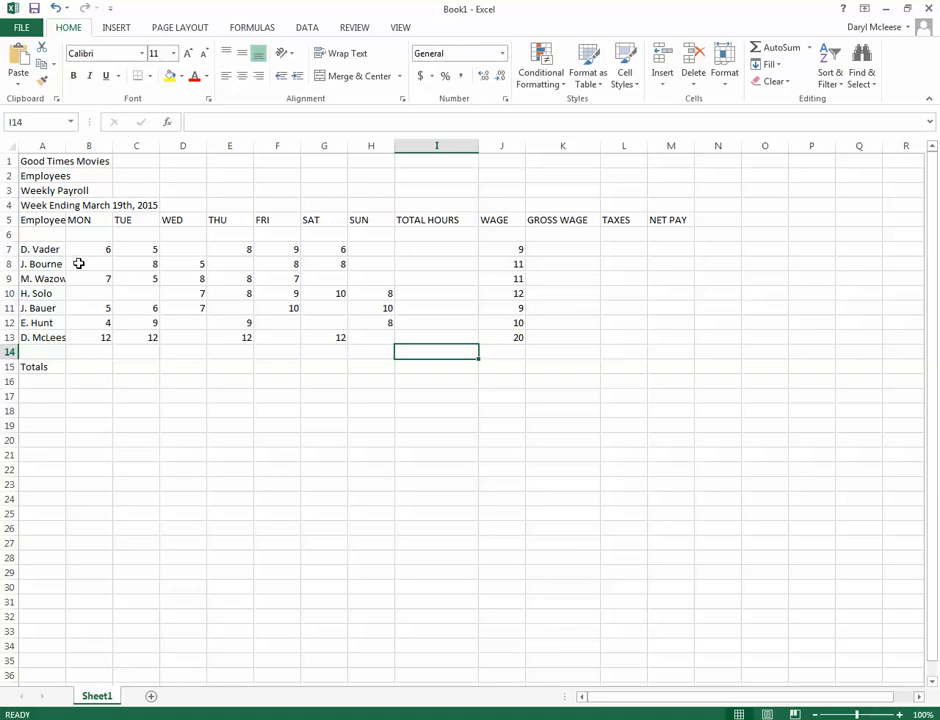
left_click(428, 249)
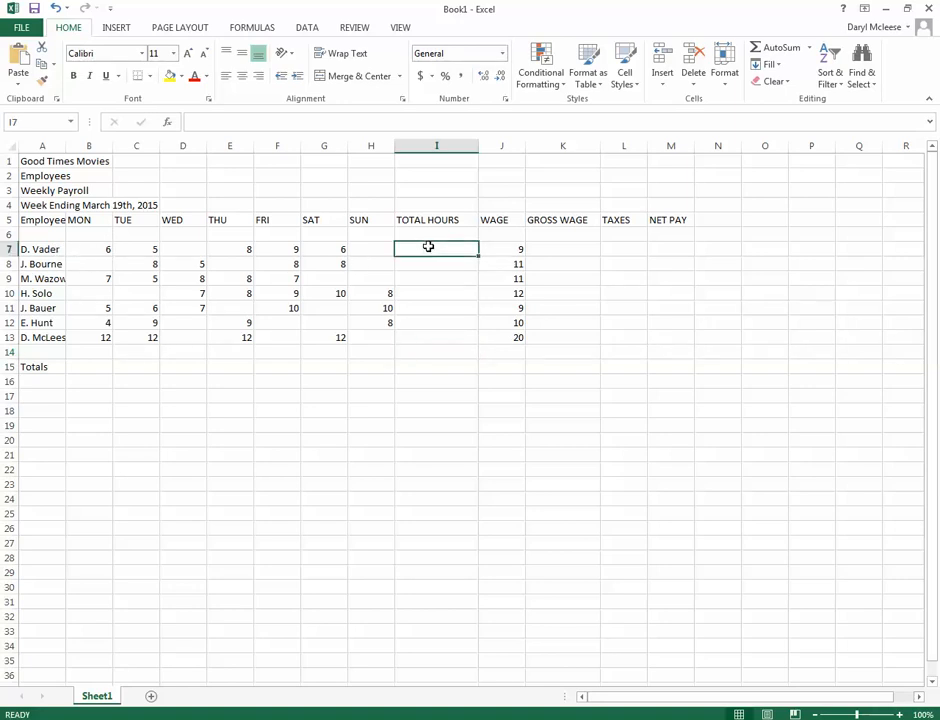
left_click(424, 263)
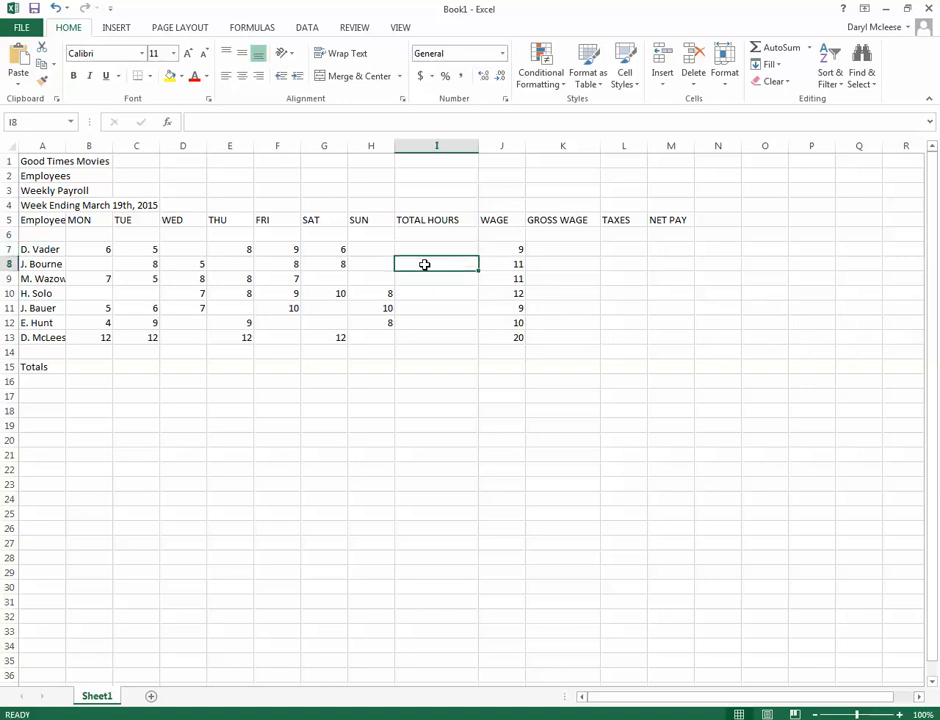
left_click(429, 249)
left_click(432, 265)
left_click(432, 249)
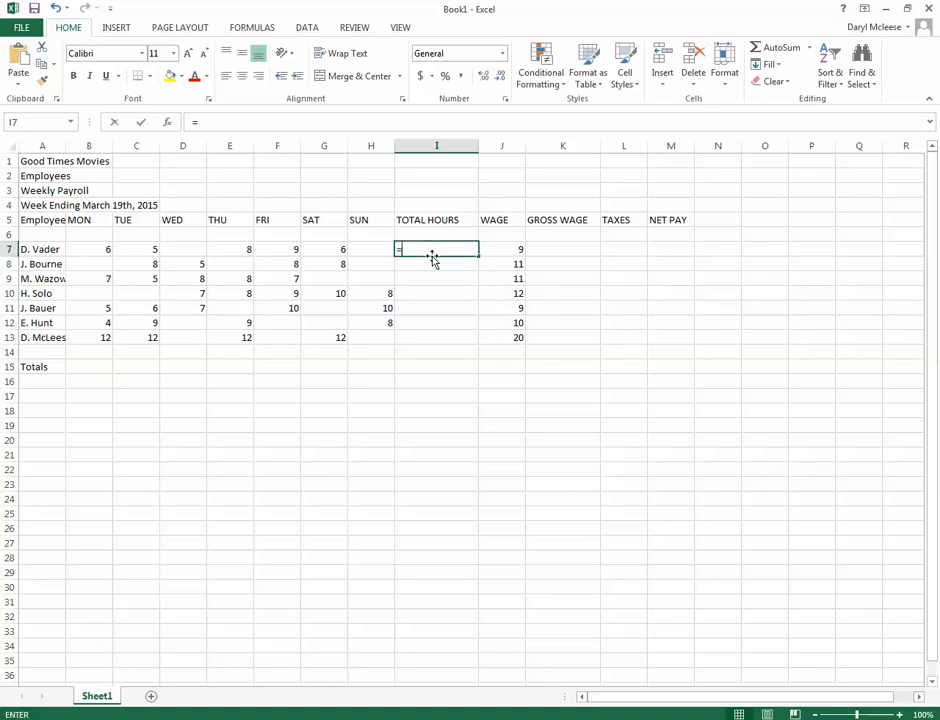
type("=")
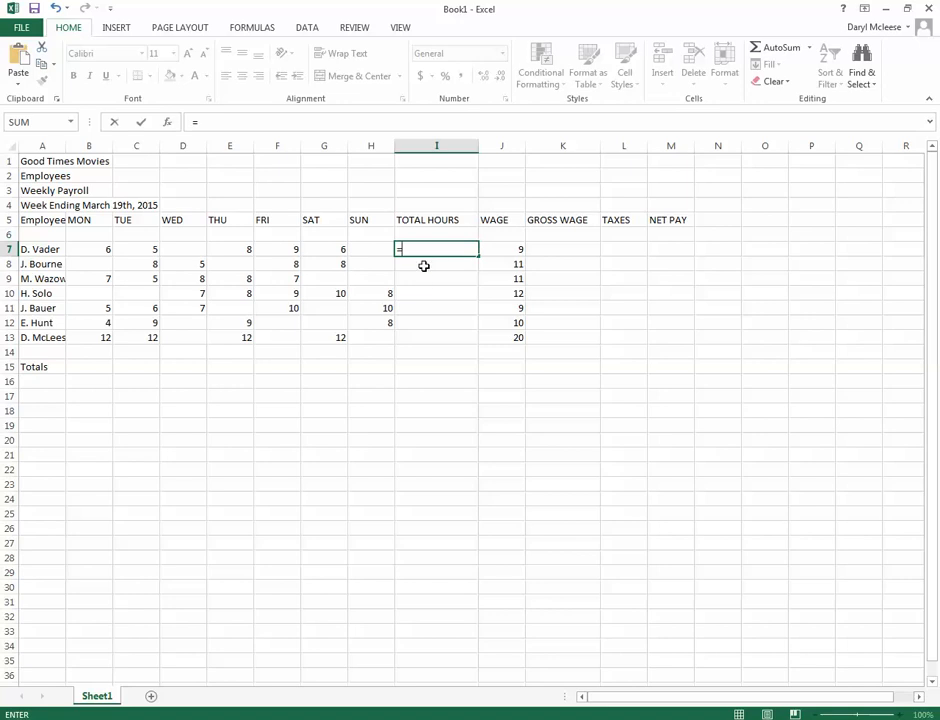
key("Down")
key("Down")
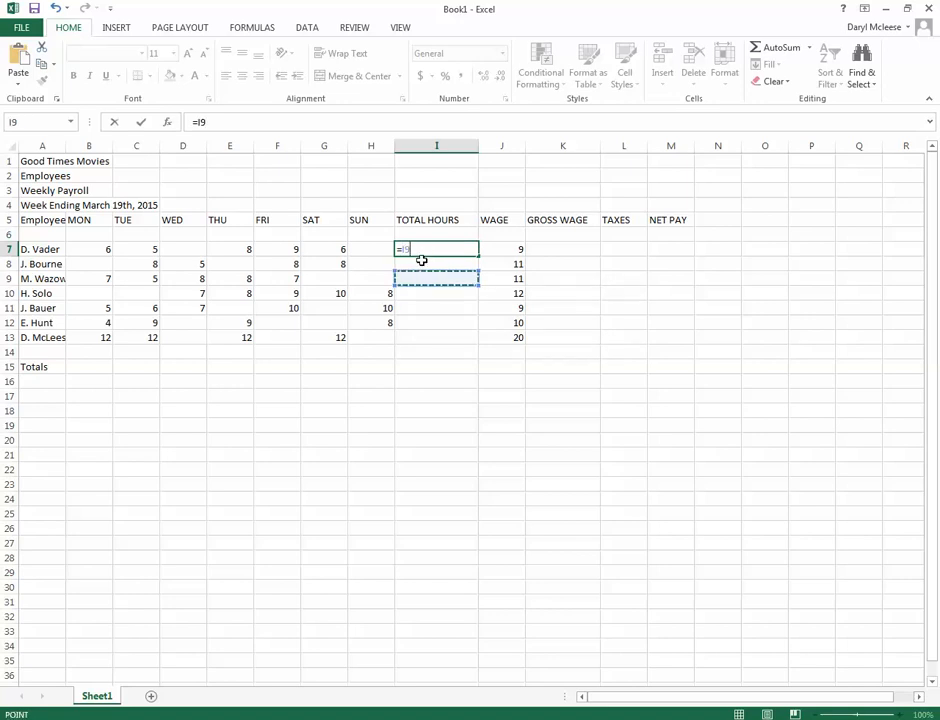
key("Return")
left_click(422, 252)
key("Delete")
Try a fixed total of 50 in I7 with 20 Sunday hours in H7, and clear both cells
type("50")
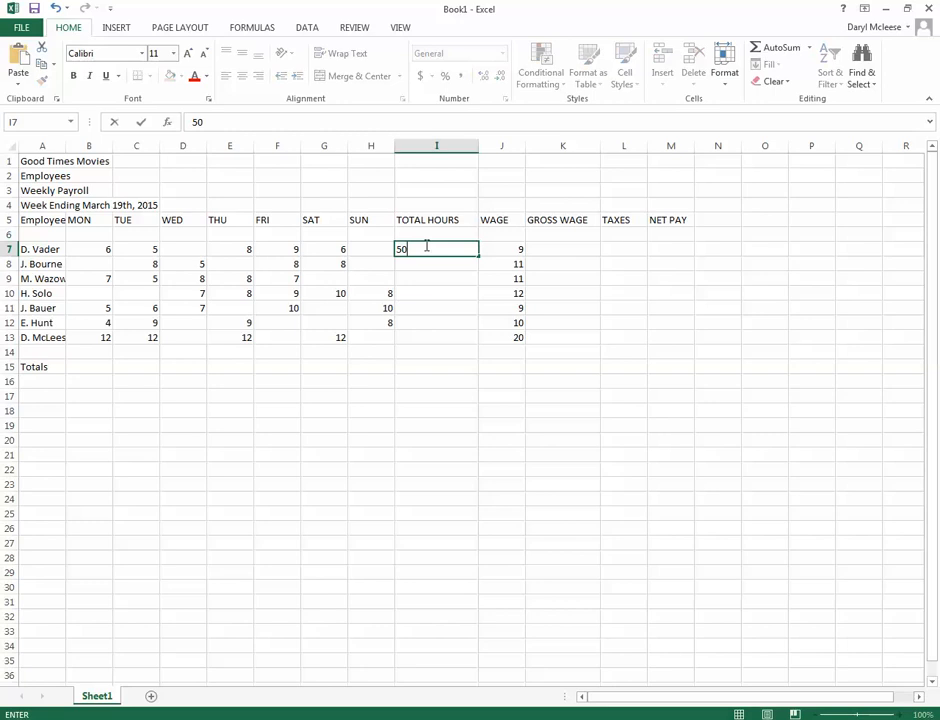
key("Return")
left_click(371, 249)
type("20")
key("Return")
key("Up")
key("Delete")
key("Right")
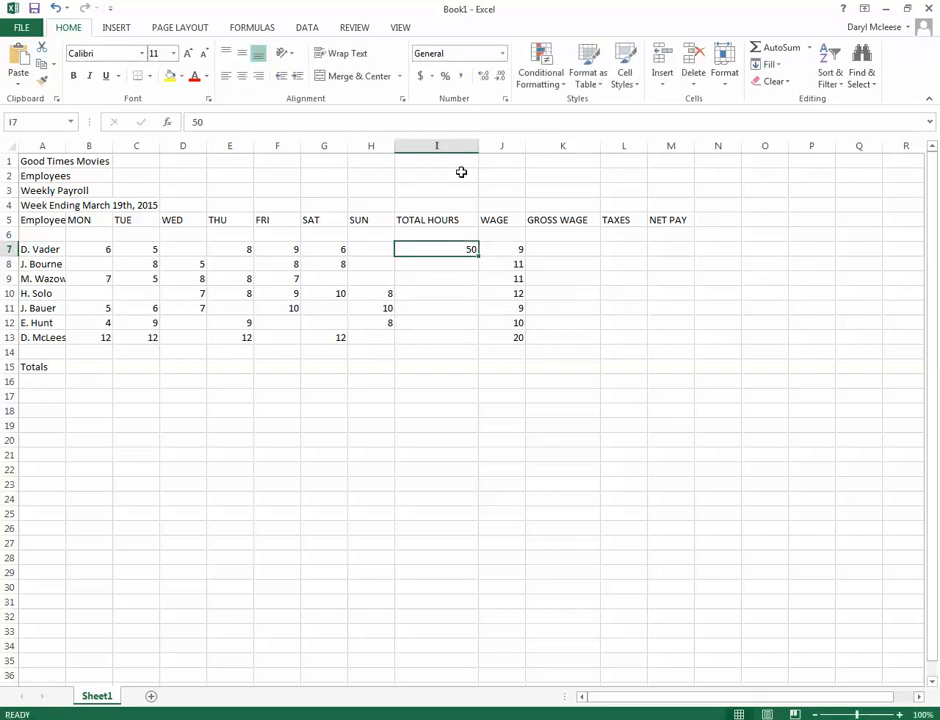
key("Left")
key("Left")
key("Left")
key("Left")
key("Left")
key("Left")
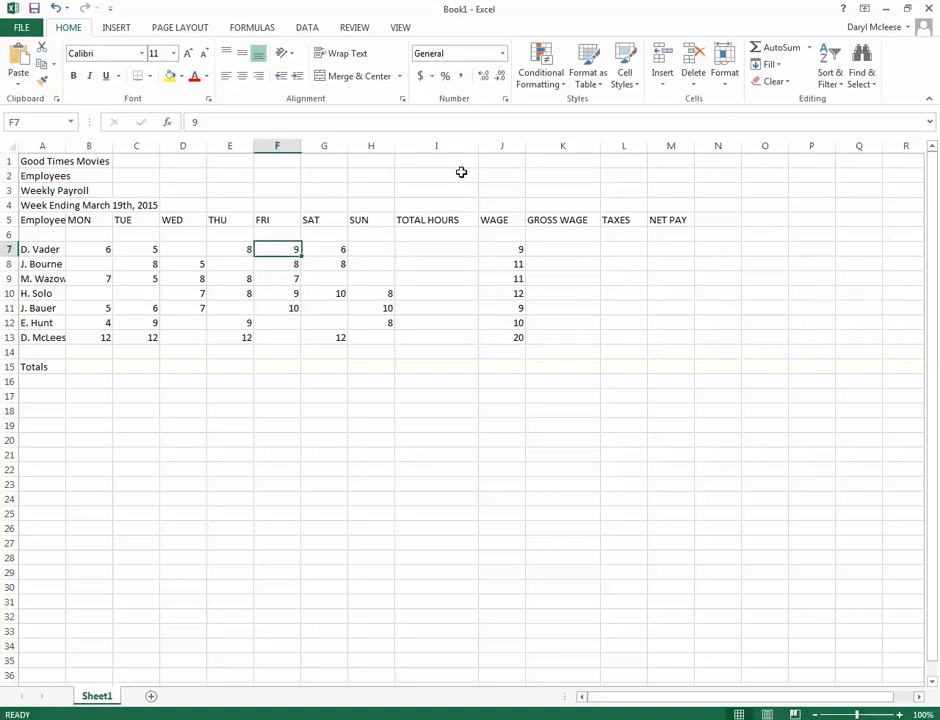
key("Right")
key("Right")
key("Right")
key("Right")
key("Right")
key("Right")
key("Right")
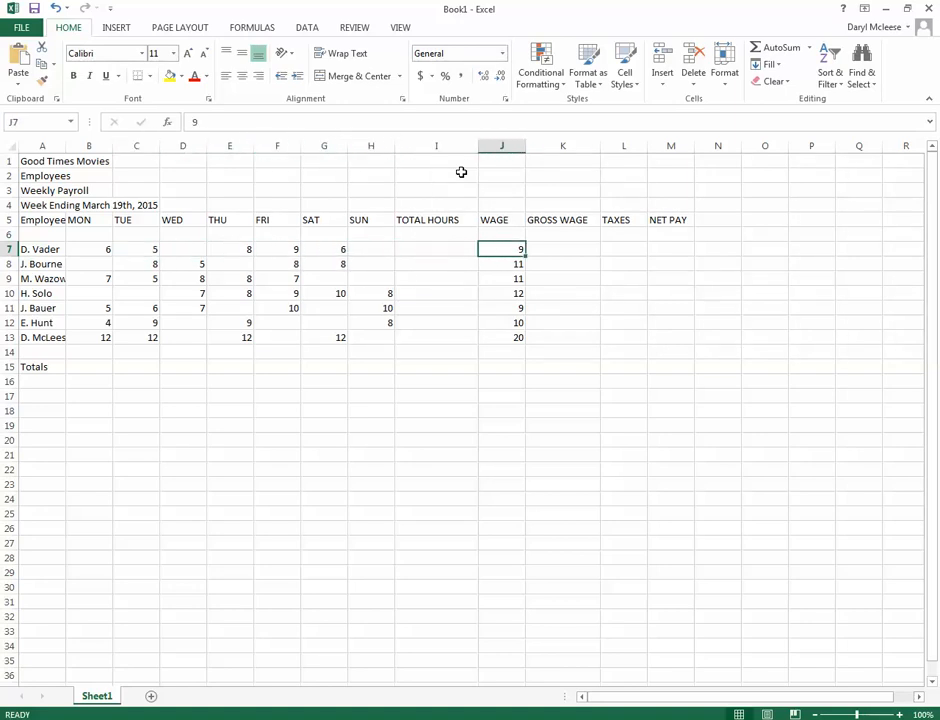
Total the first employee's daily hours in I7 with the formula =B7+C7+D7+E7+F7+G7+H7
key("Left")
type("=")
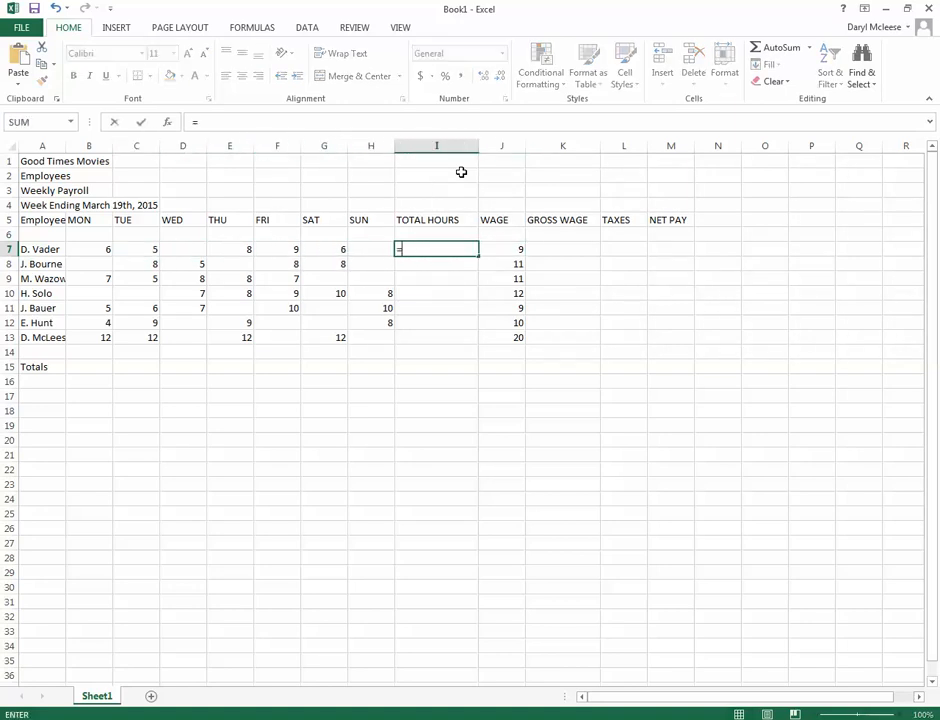
left_click(90, 249)
type("+")
left_click(138, 252)
type("+")
left_click(181, 250)
type("+")
left_click(247, 248)
type("+")
left_click(290, 250)
type("+")
left_click(329, 249)
type("+")
left_click(378, 249)
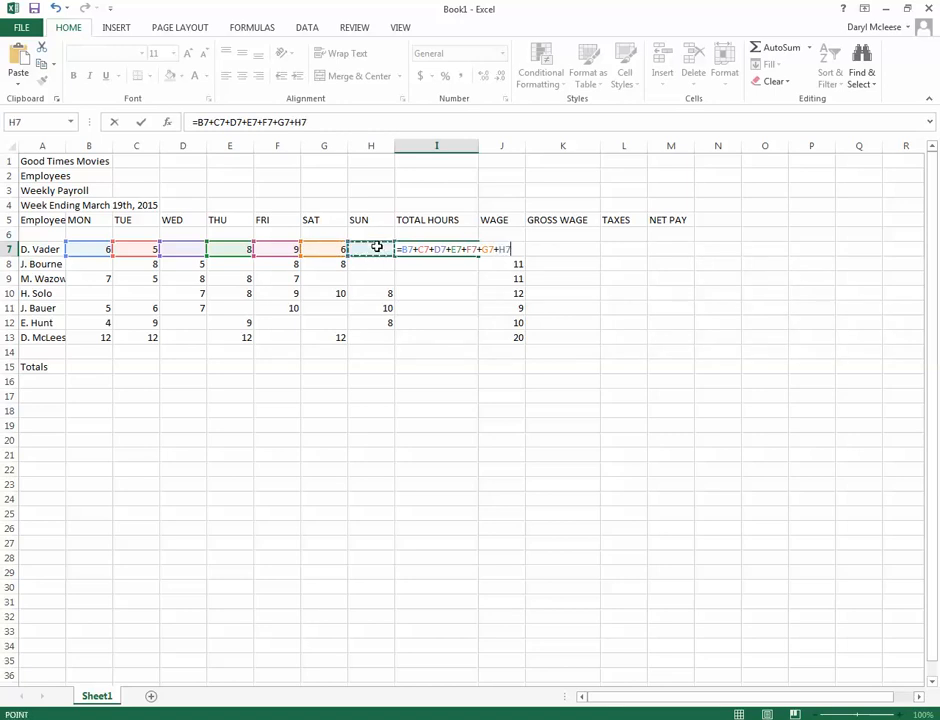
key("Return")
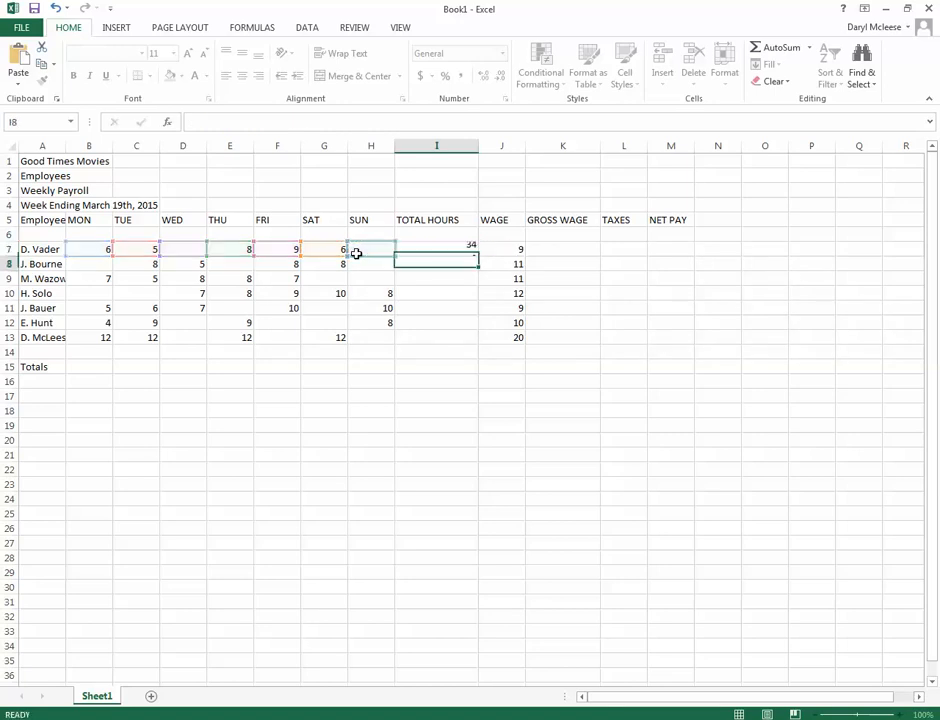
Test the total hours formula in I7 by entering 20 Sunday hours in H7, and clear the test value
left_click(430, 249)
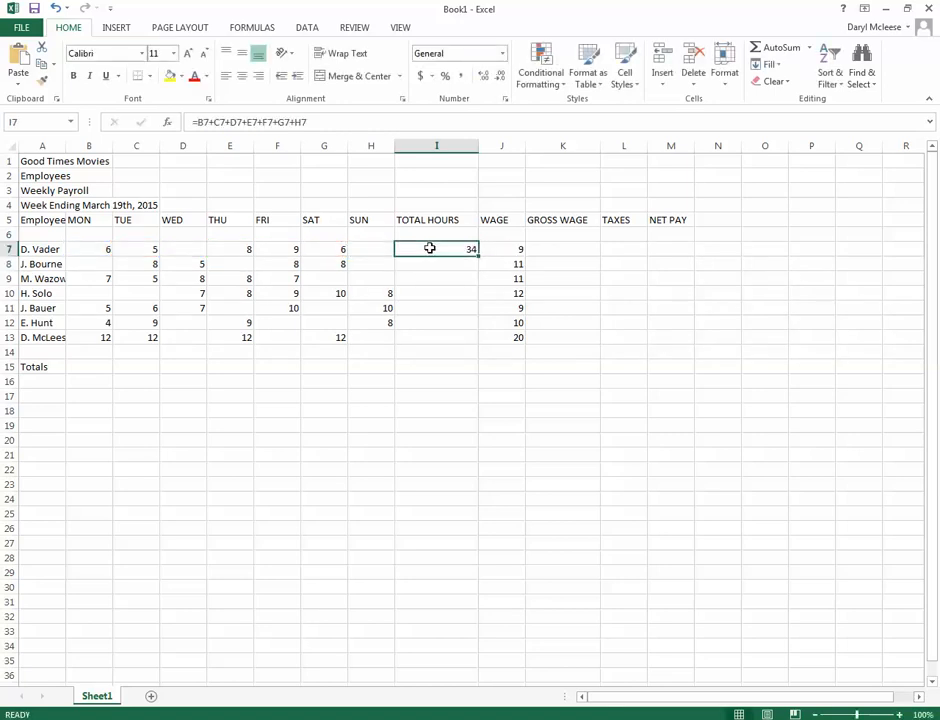
left_click(379, 249)
type("20")
key("Return")
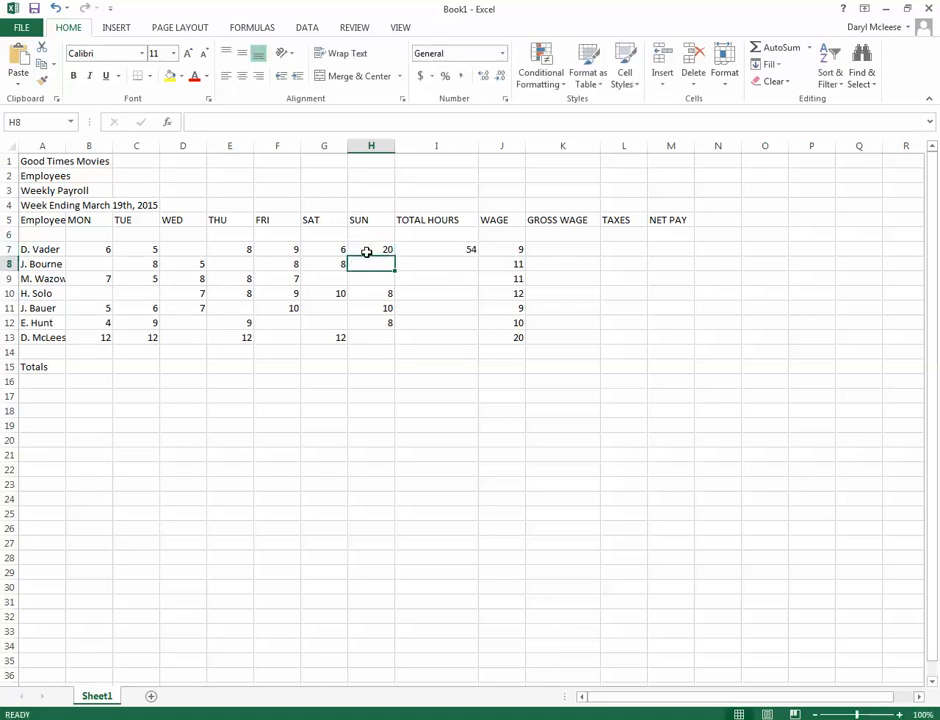
left_click(367, 246)
key("Delete")
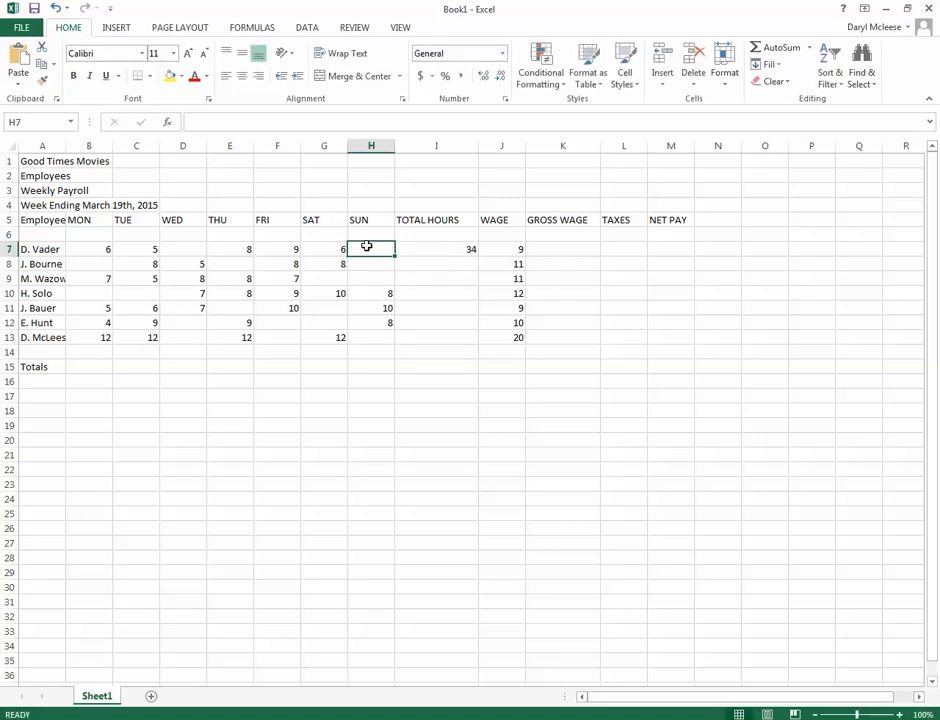
Total the second employee's daily hours in I8 with the formula =b8+c8+d8+e8+f8+g8+h8
left_click(432, 264)
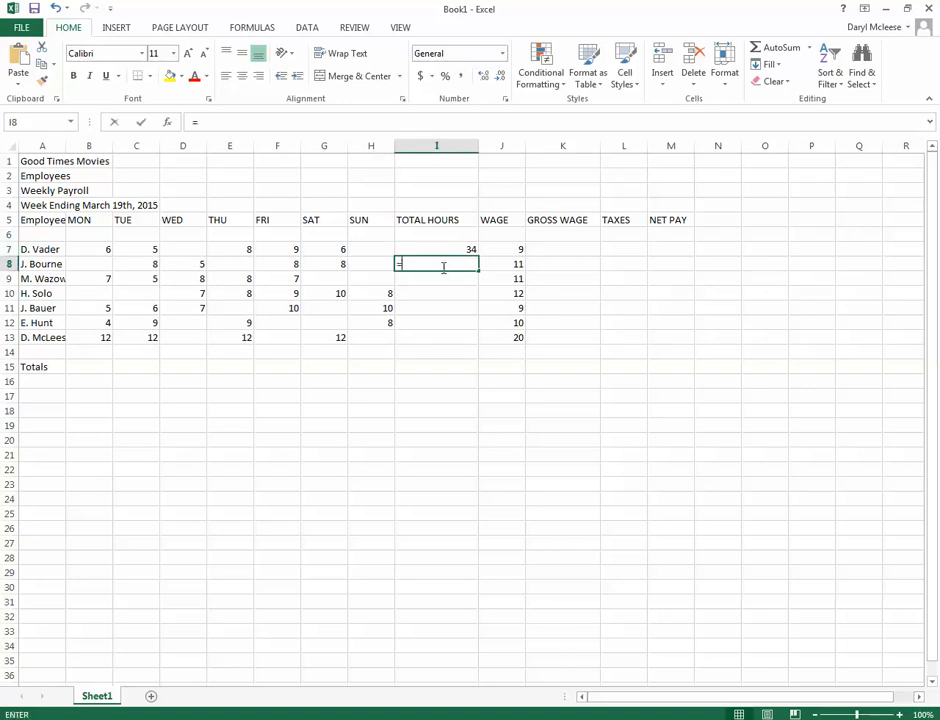
type("=")
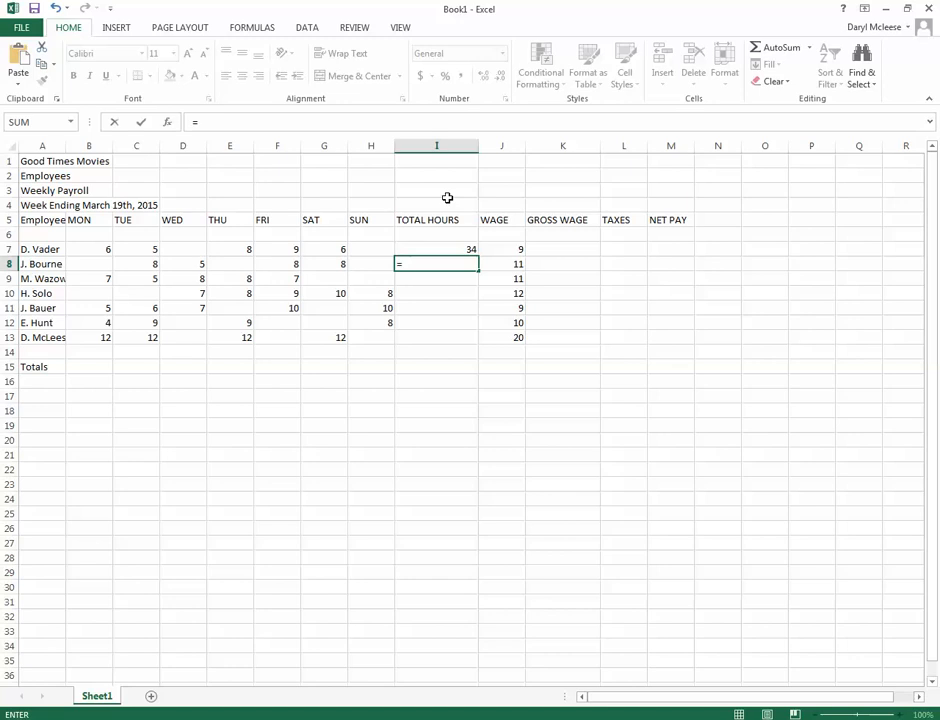
left_click(87, 267)
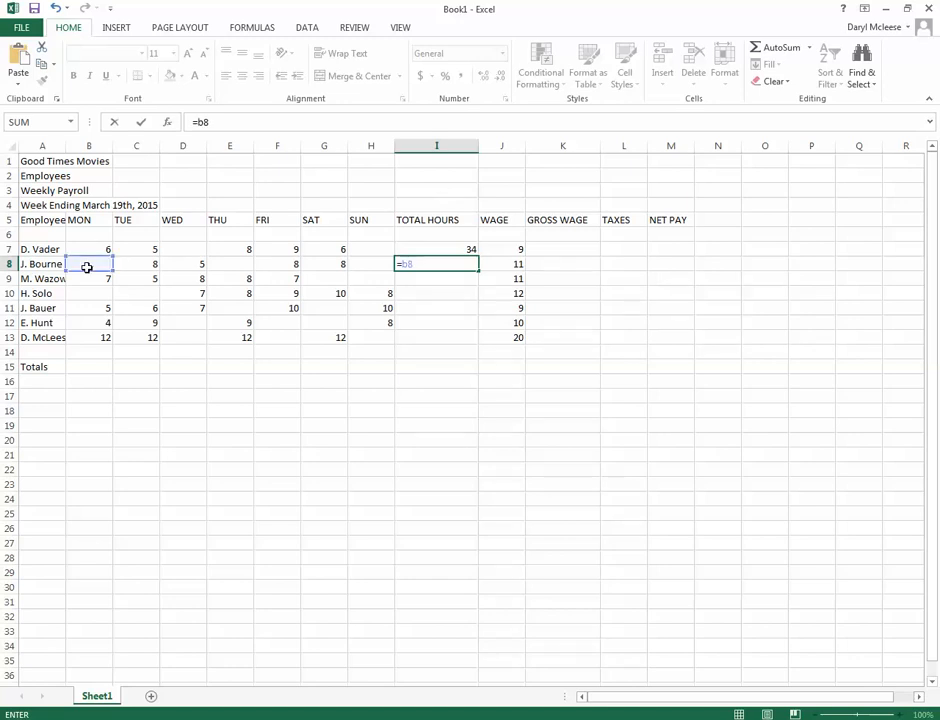
type("+c")
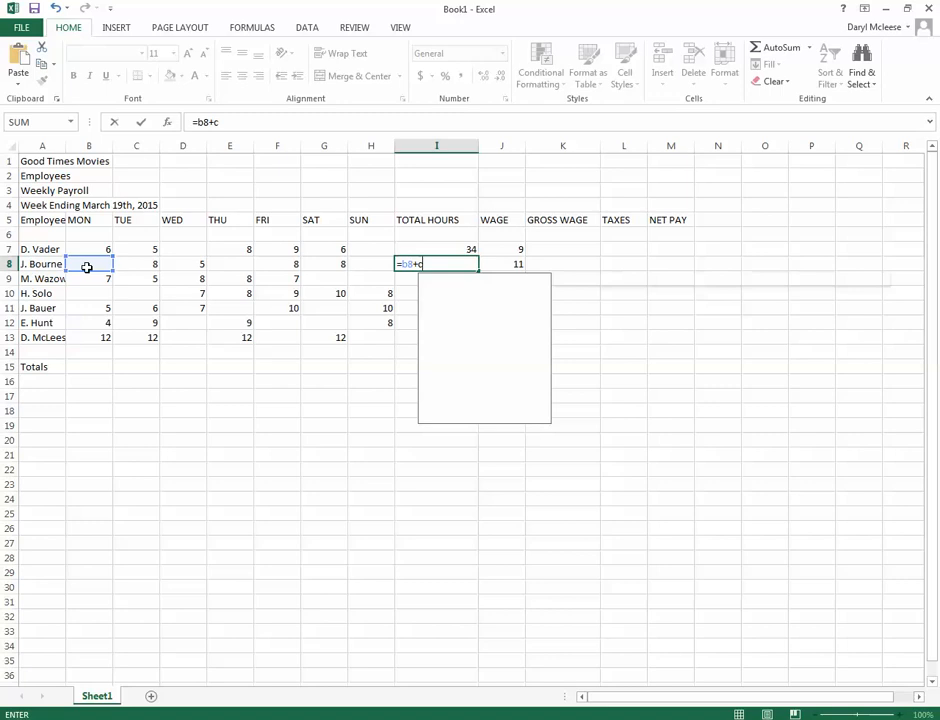
type("8+d")
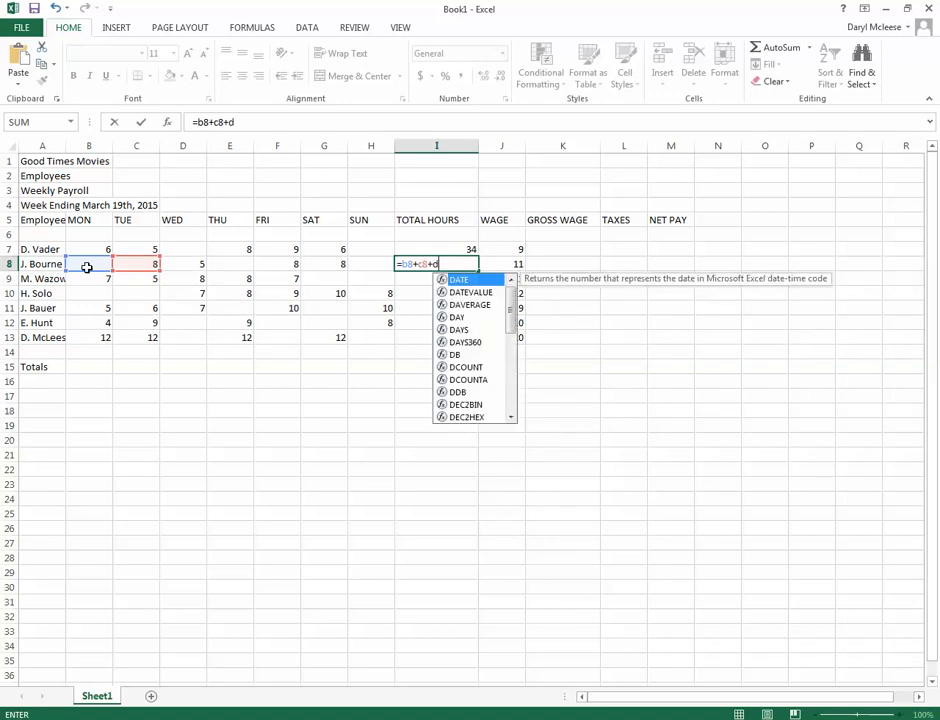
type("8+e8")
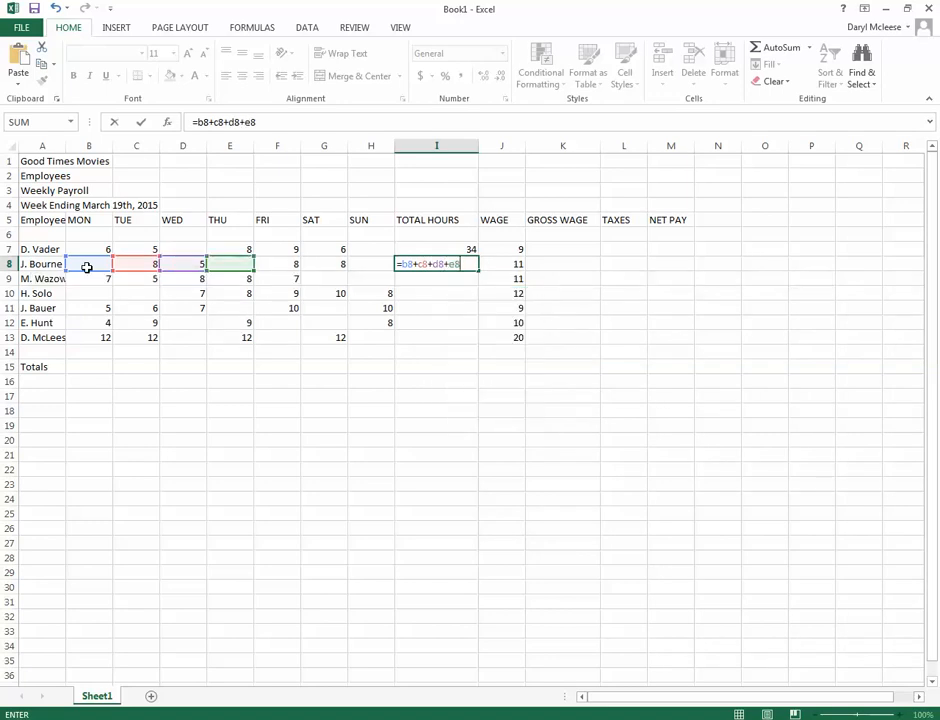
type("+f8+g")
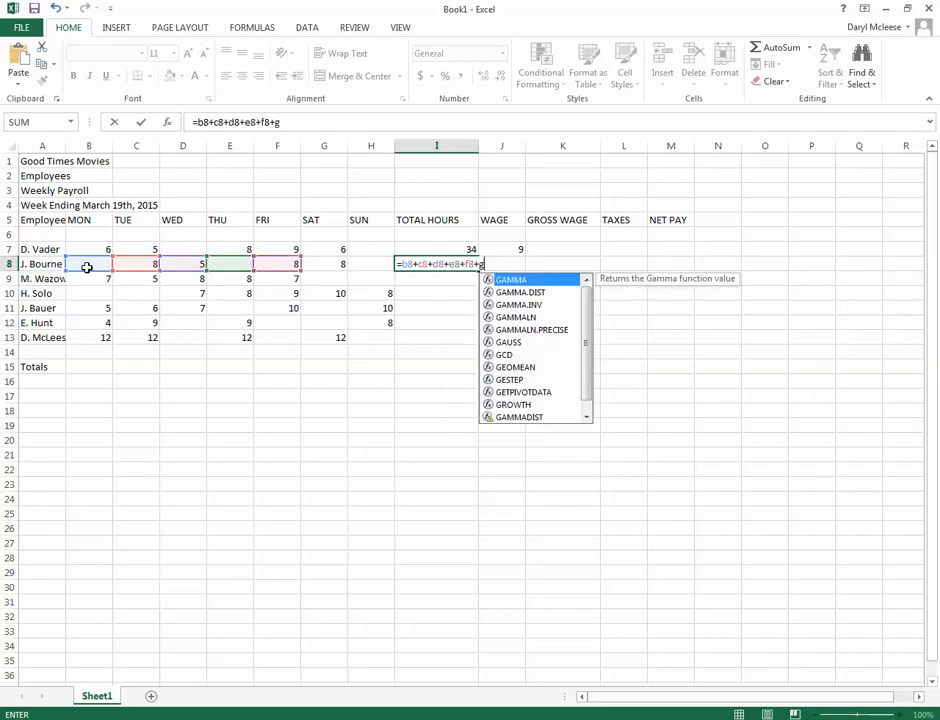
type("8+h")
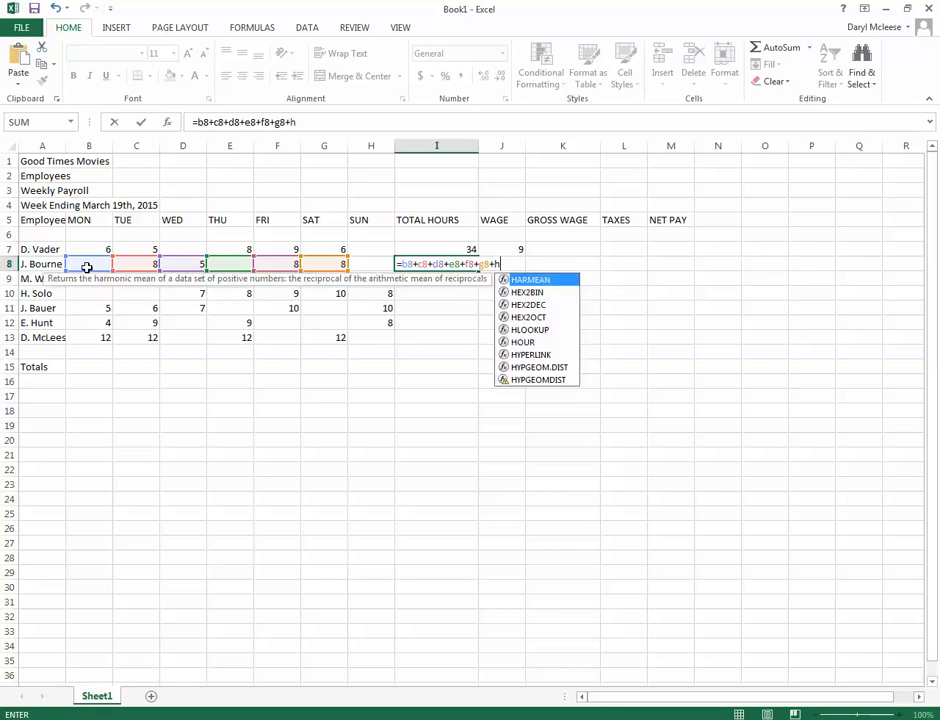
type("8")
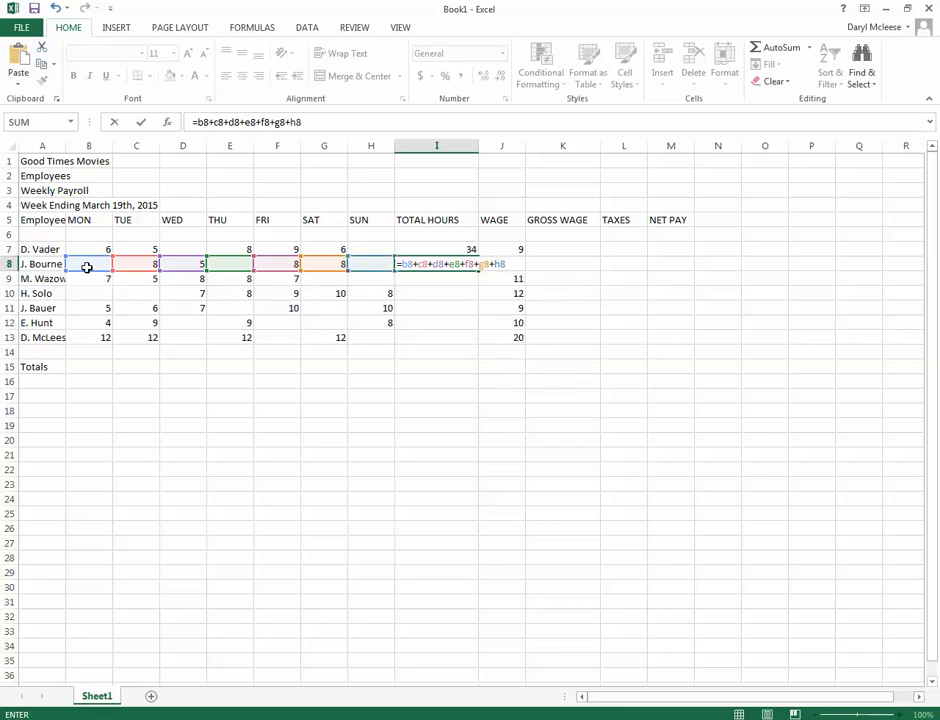
key("Return")
Test the total hours formula in I8 by entering 20 Sunday hours in H8, and clear the test value
left_click(361, 266)
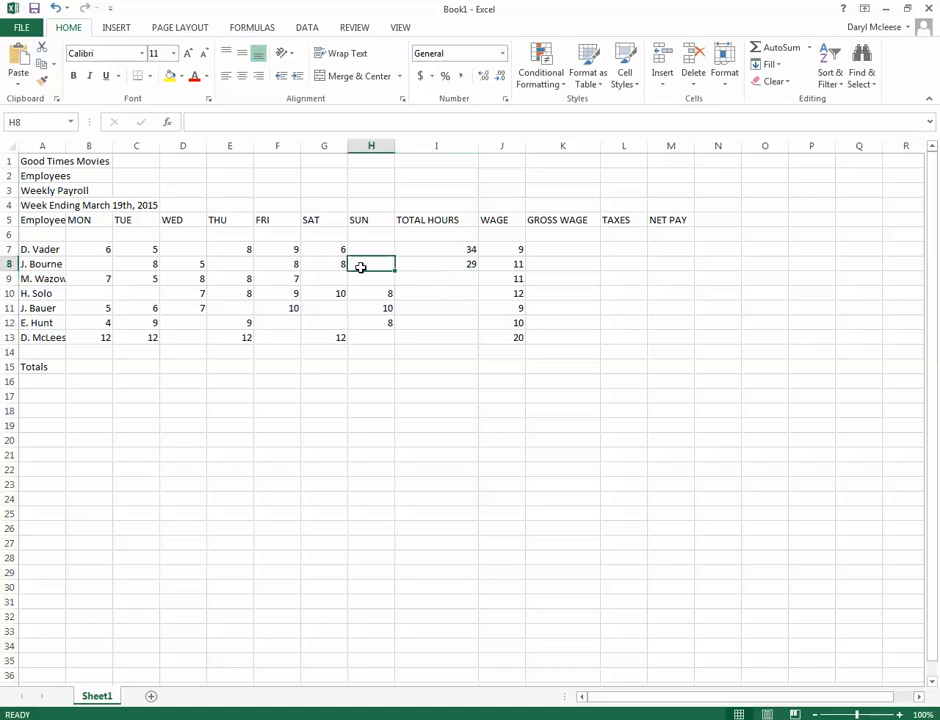
type("20")
key("Return")
left_click(361, 266)
key("Delete")
key("Right")
key("Up")
key("Down")
key("Down")
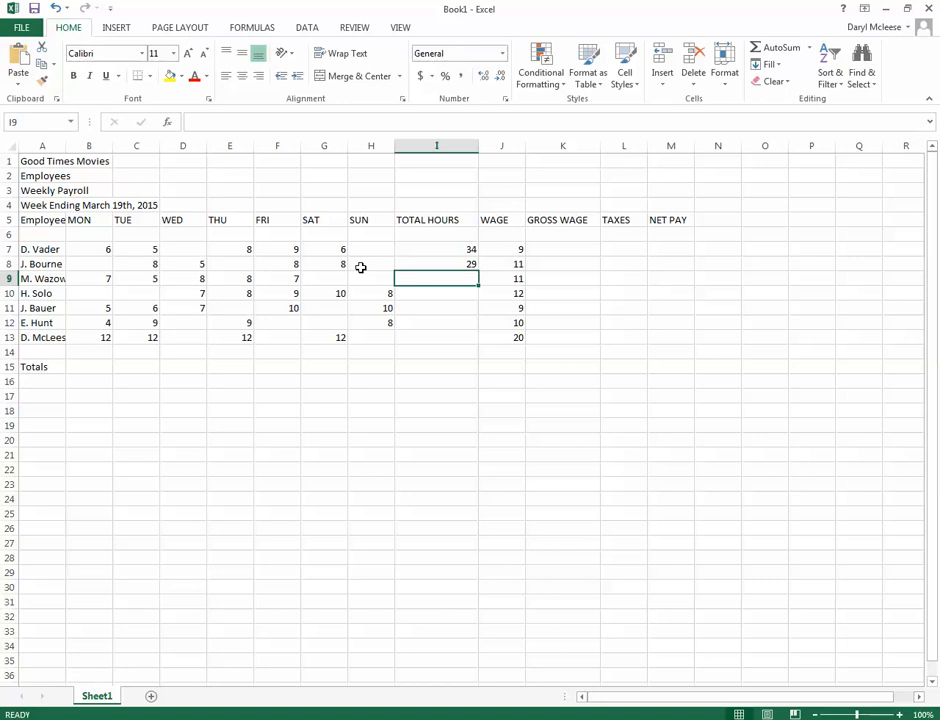
Total the Monday to Sunday hours of row 9 in I9 with AutoSum over the range B9:I9
left_click(101, 277)
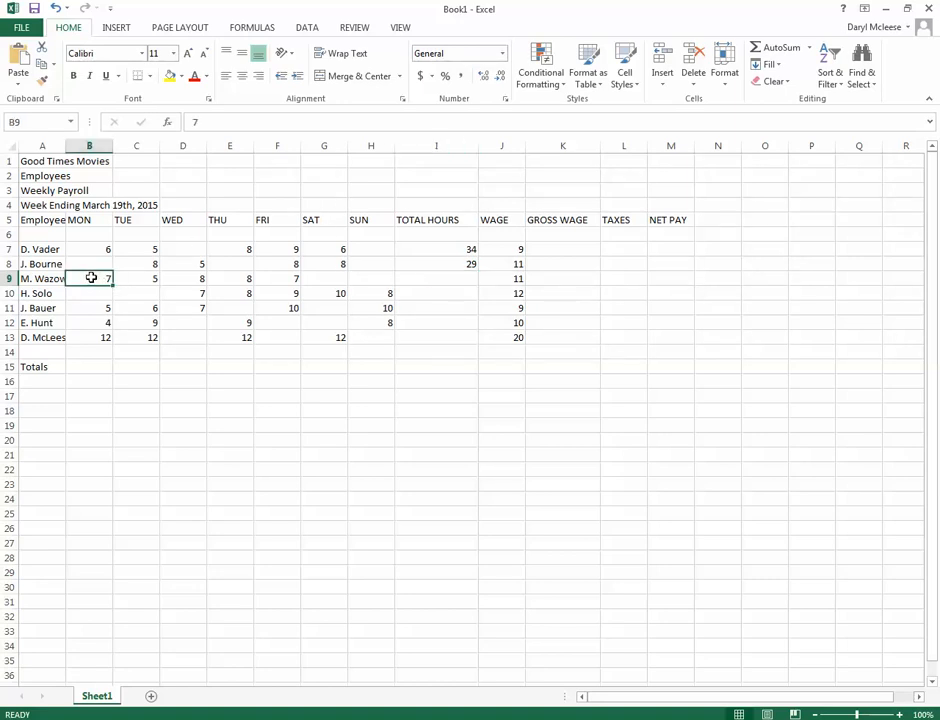
left_click_drag(91, 277, 436, 281)
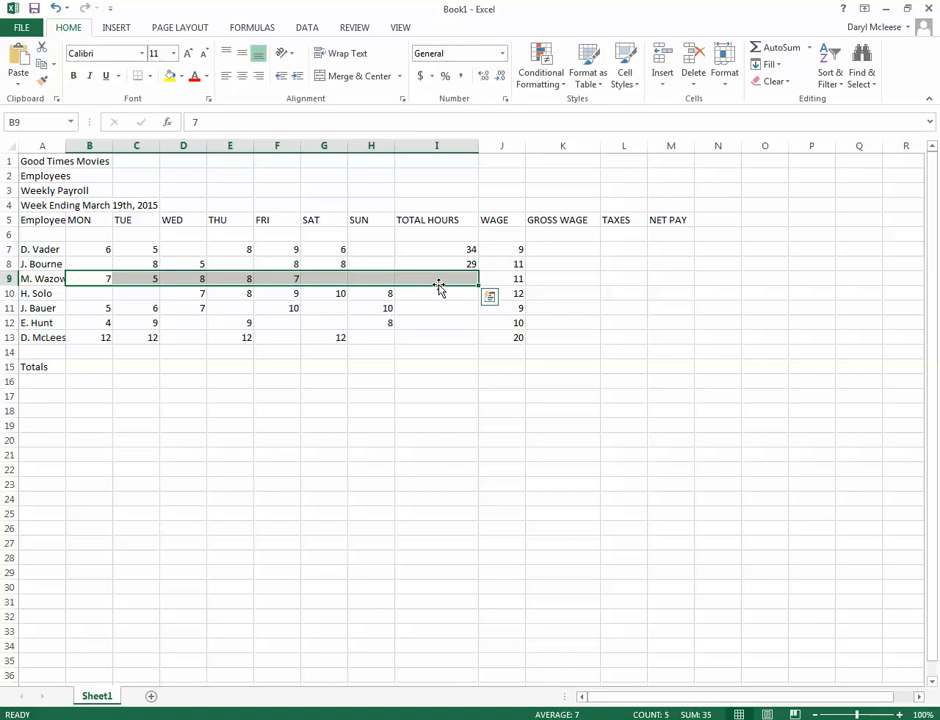
left_click(753, 49)
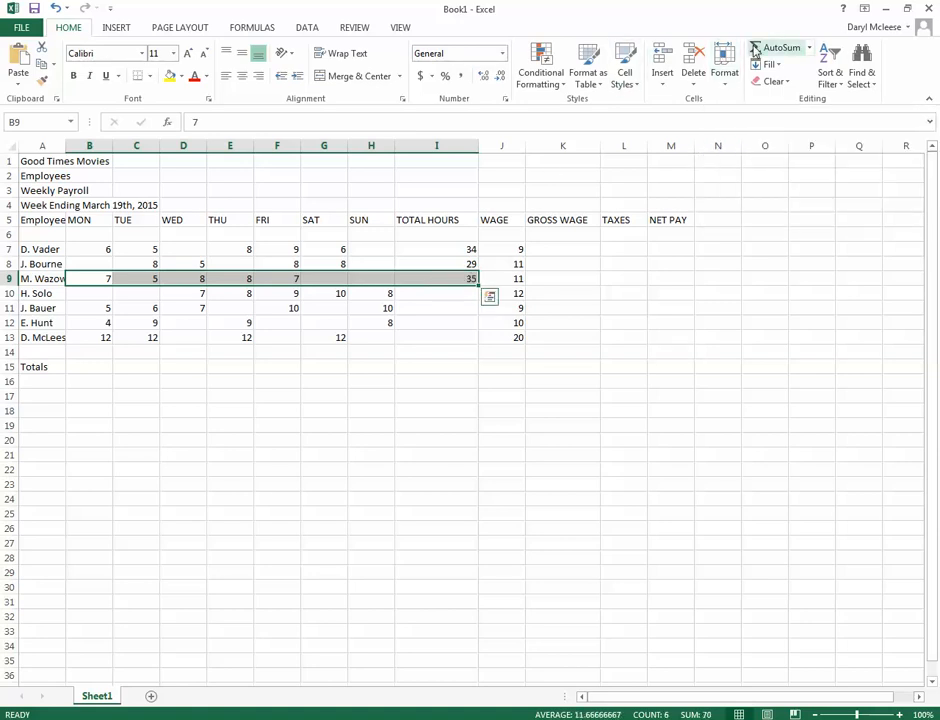
Total the daily hours of rows 10 to 13 in the TOTAL HOURS column with AutoSum, one row at a time
left_click(431, 306)
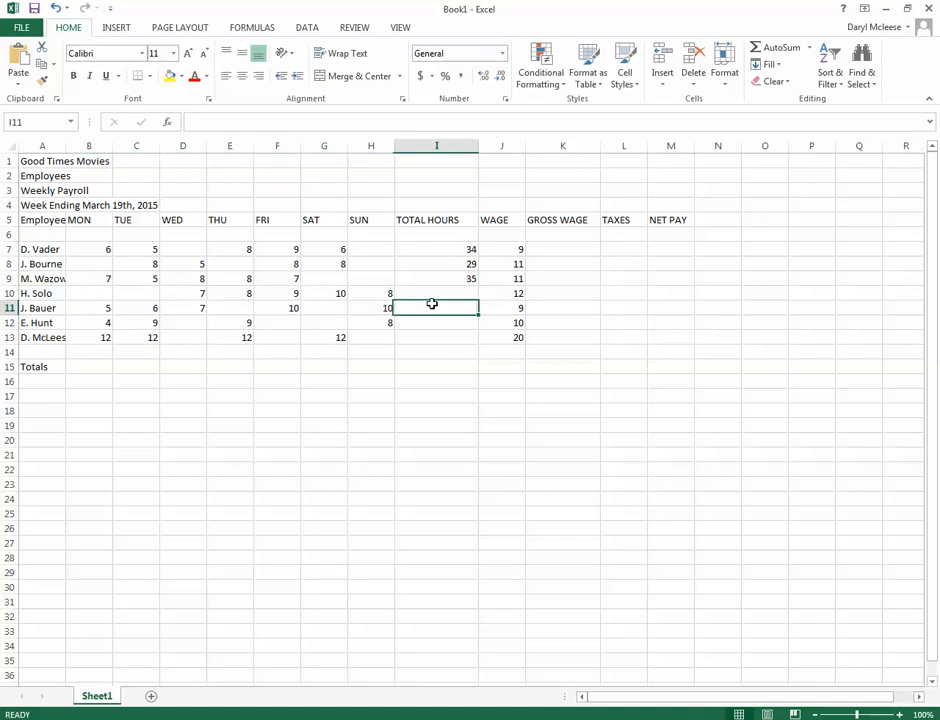
left_click_drag(78, 298, 447, 291)
left_click(776, 47)
left_click_drag(106, 311, 470, 306)
left_click(760, 55)
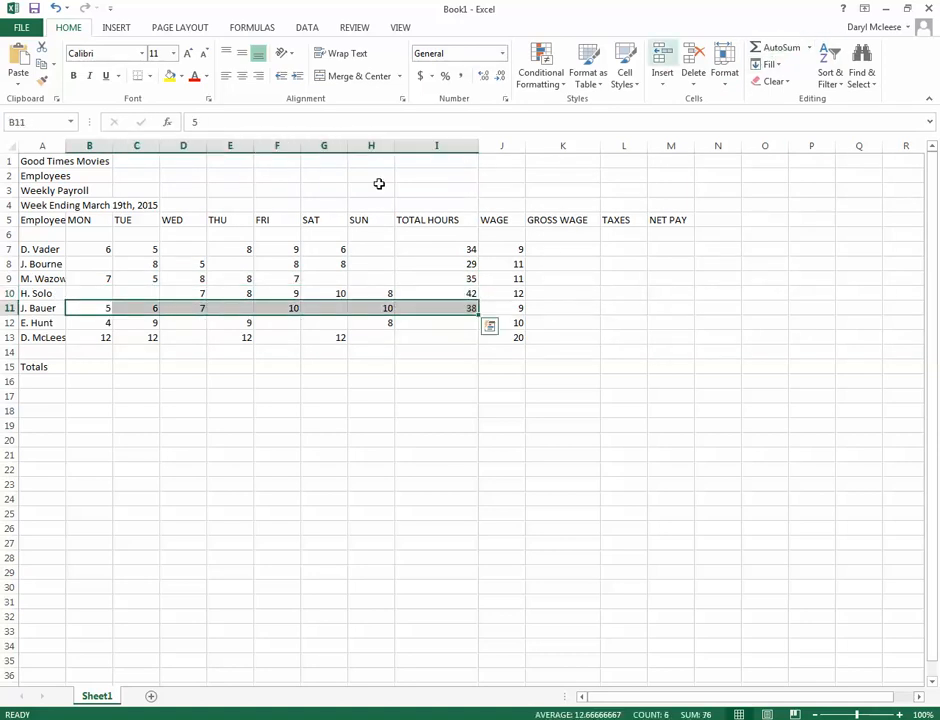
left_click_drag(96, 323, 450, 325)
left_click(776, 47)
left_click_drag(99, 336, 418, 332)
left_click(758, 50)
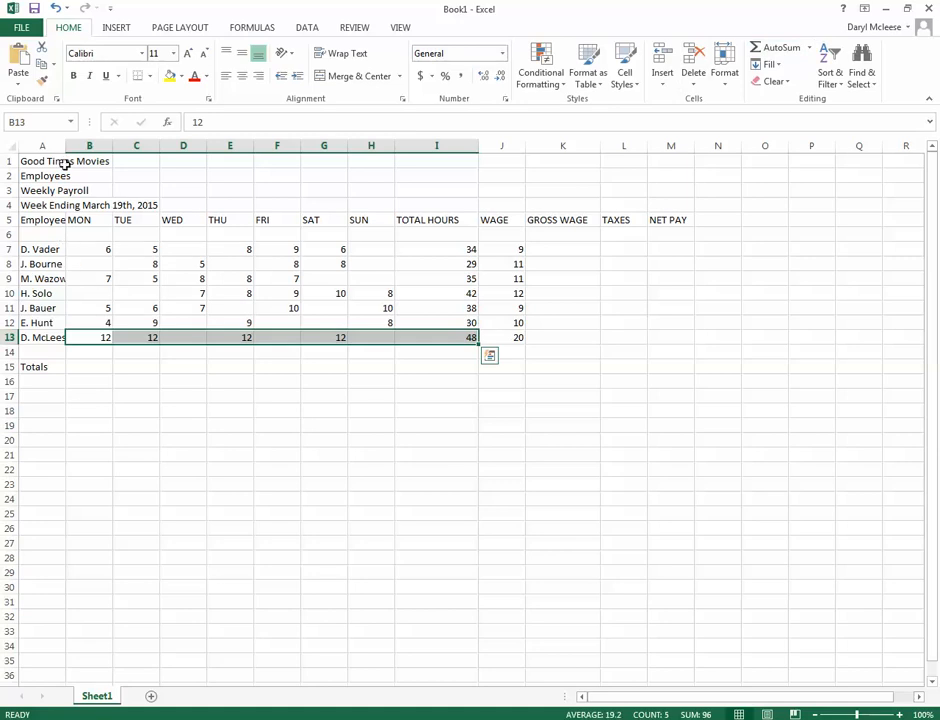
Widen column A so the full employee names and the sheet titles fit inside it
left_click_drag(65, 146, 120, 151)
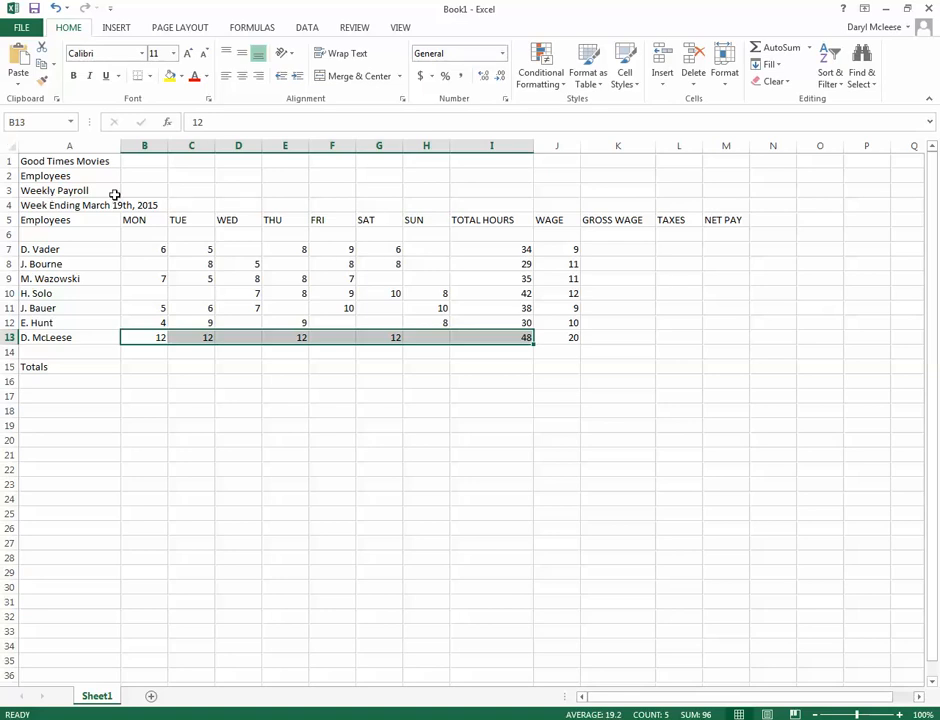
Calculate the gross wage in K7 by multiplying total hours by wage with the formula =I7*J7
left_click(609, 247)
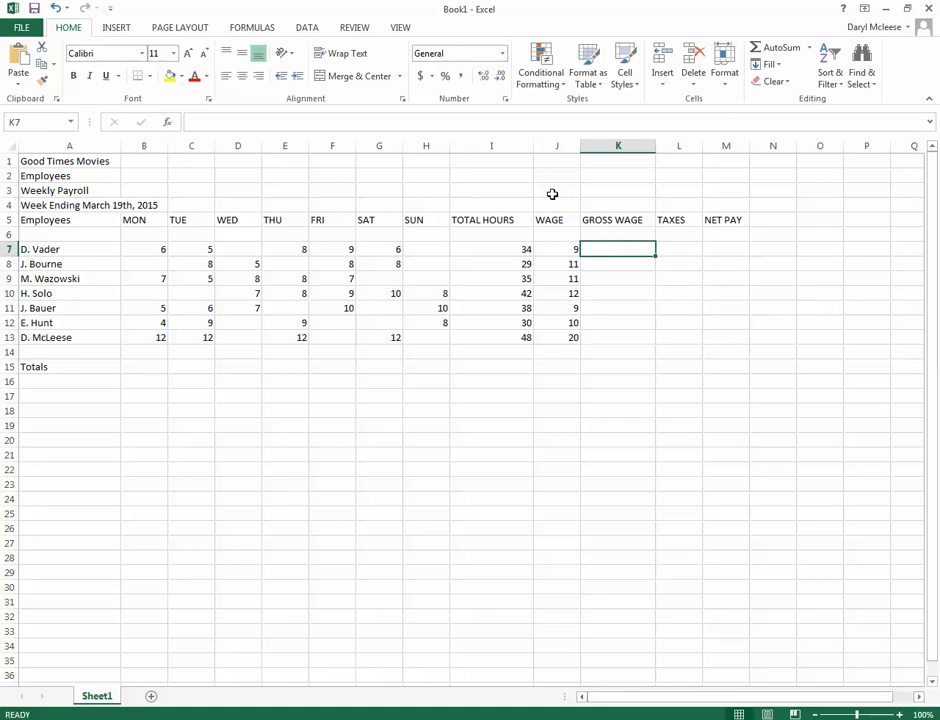
left_click(515, 249)
left_click(549, 248)
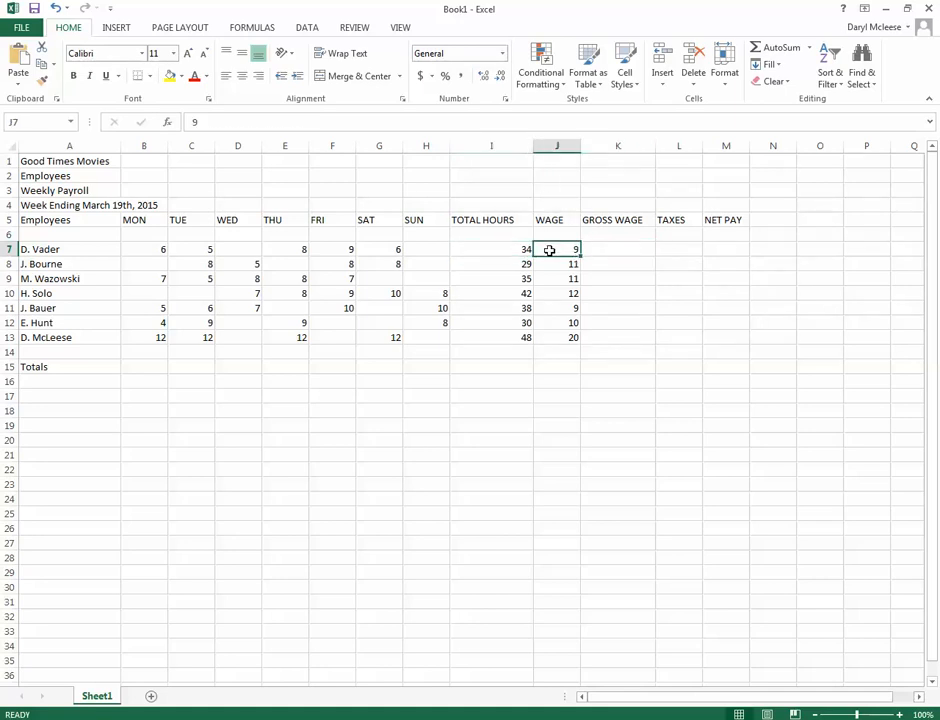
left_click(599, 247)
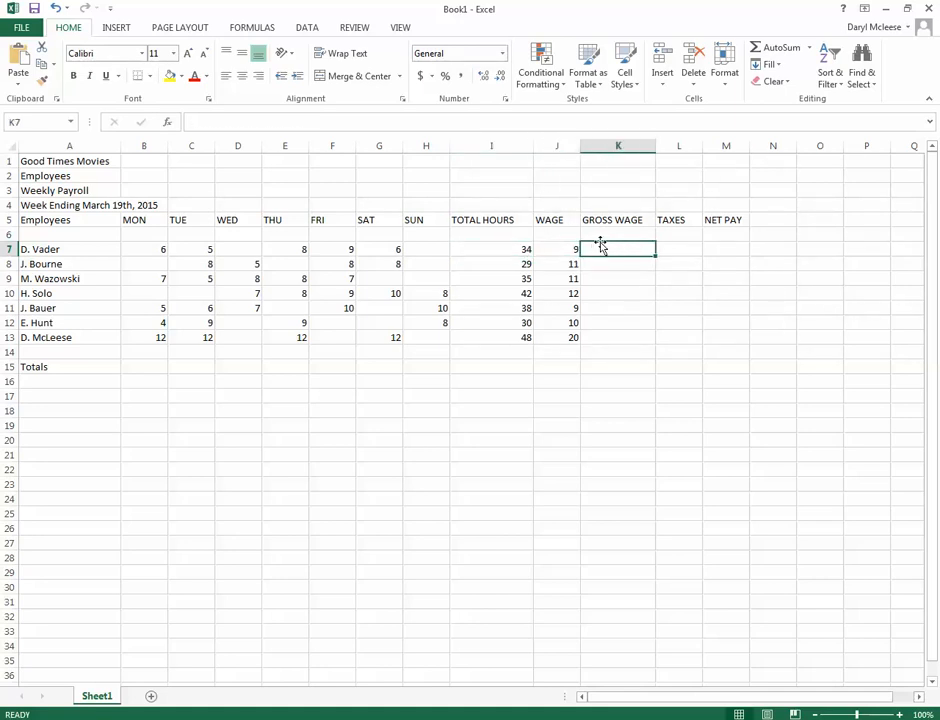
type("=")
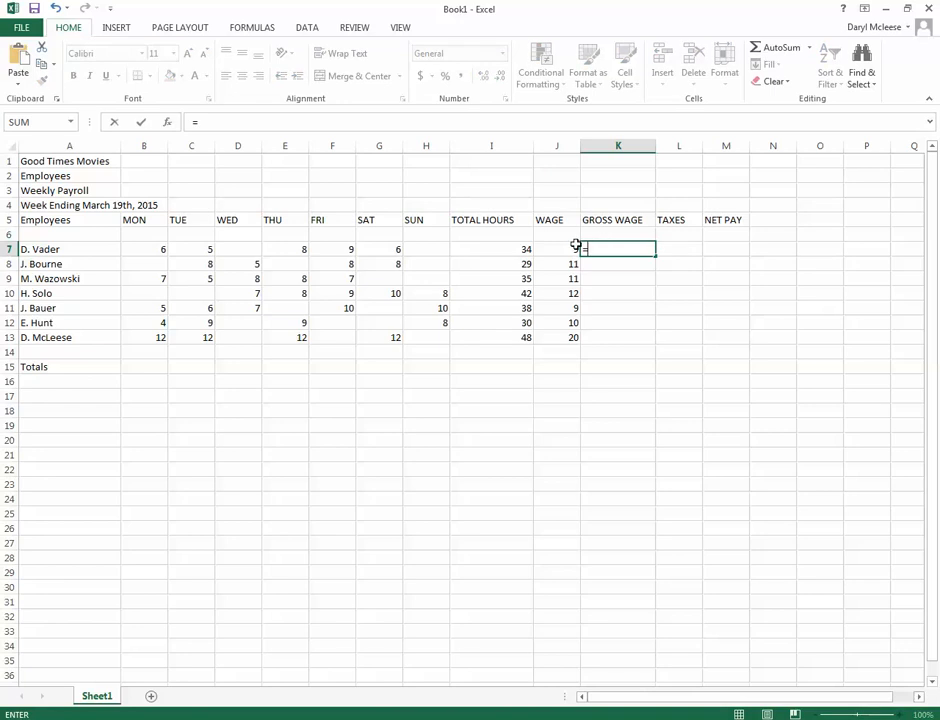
left_click(504, 250)
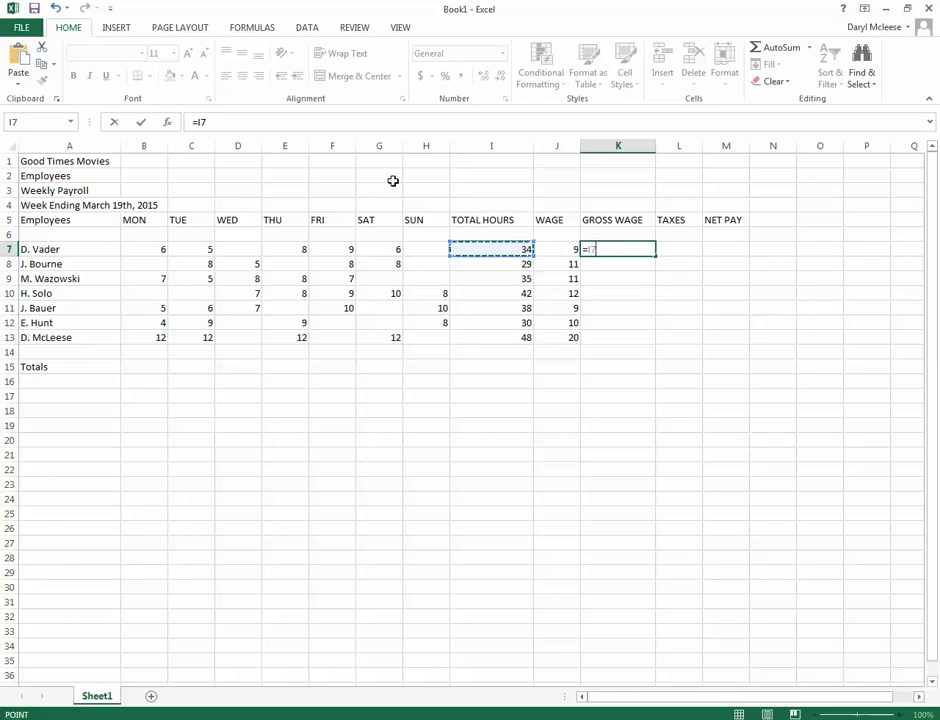
type("*")
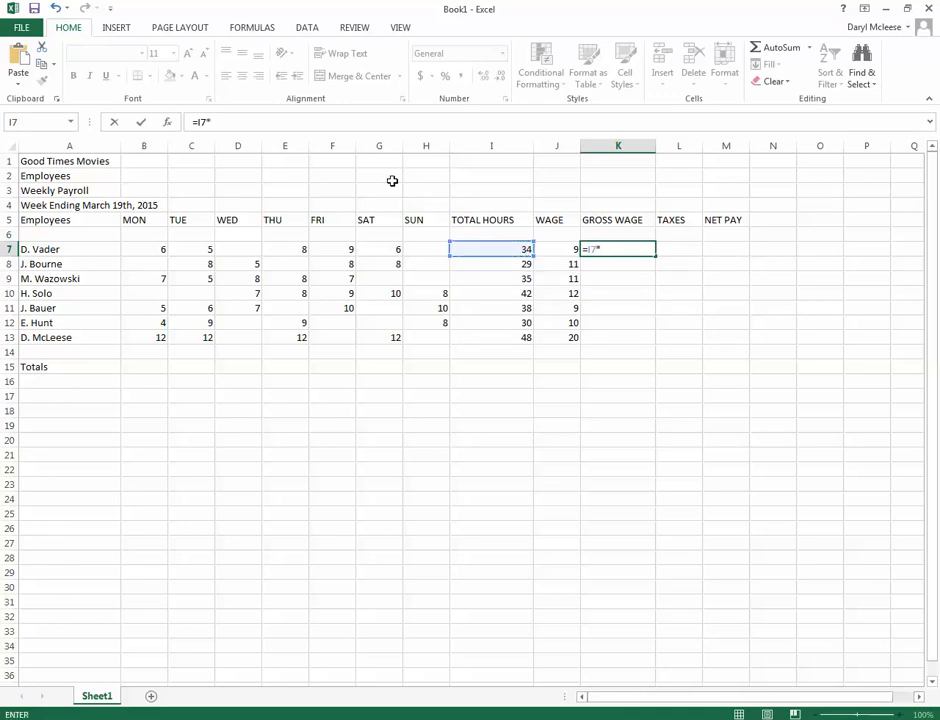
left_click(557, 250)
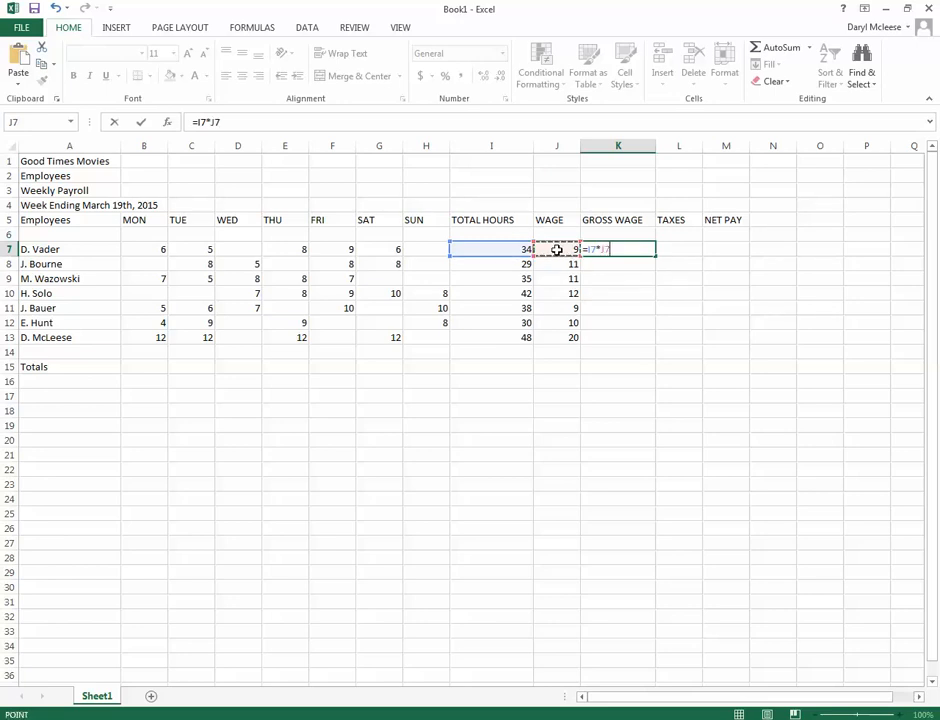
key("Return")
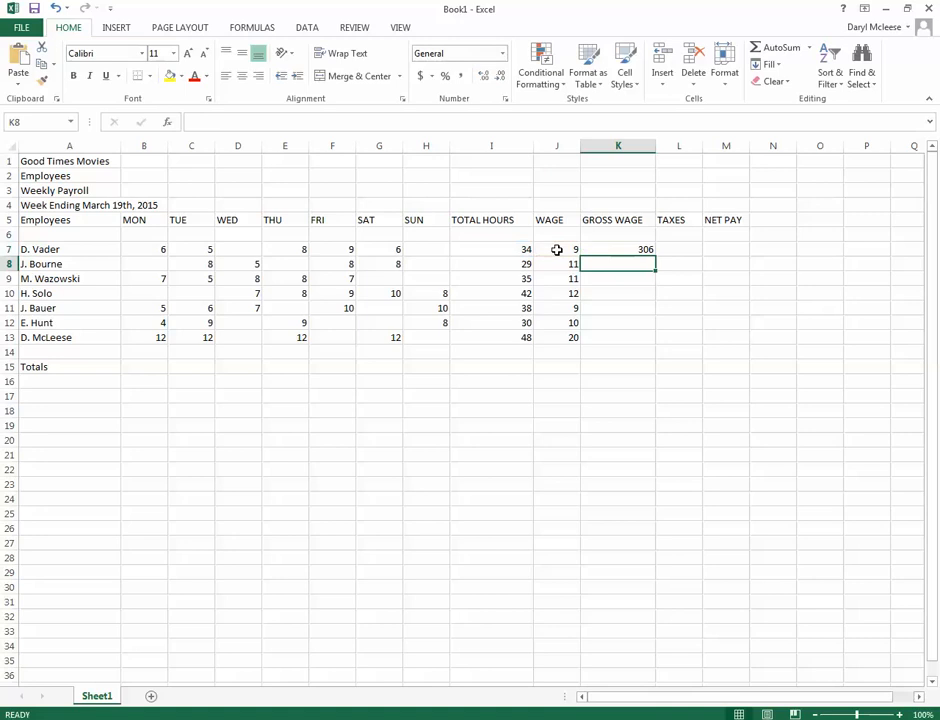
left_click(623, 246)
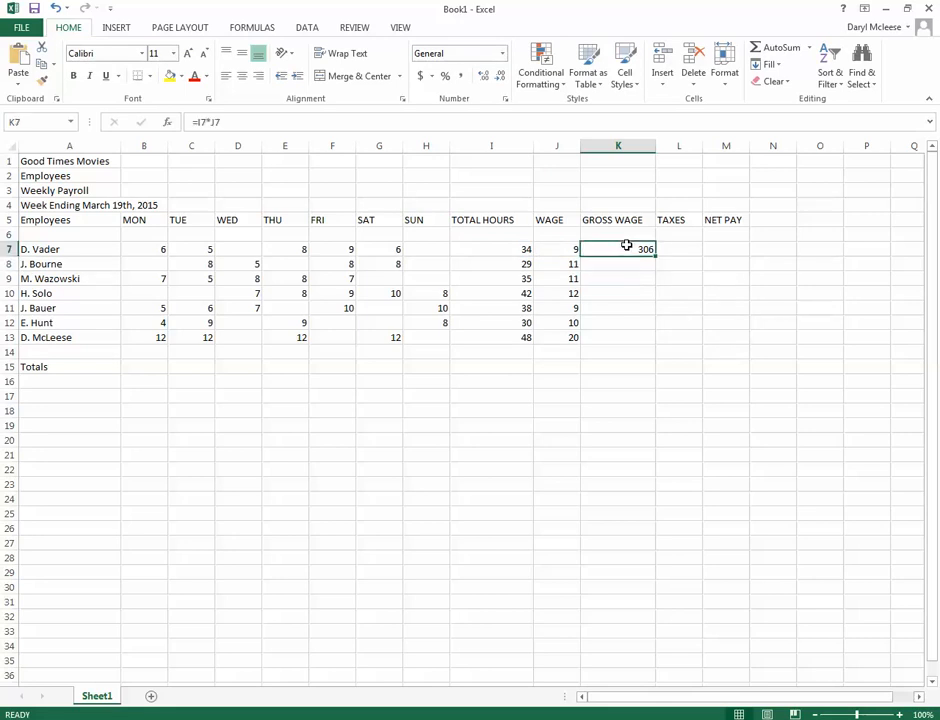
Calculate the gross wage in K8 with the formula =I8*J8
left_click(621, 267)
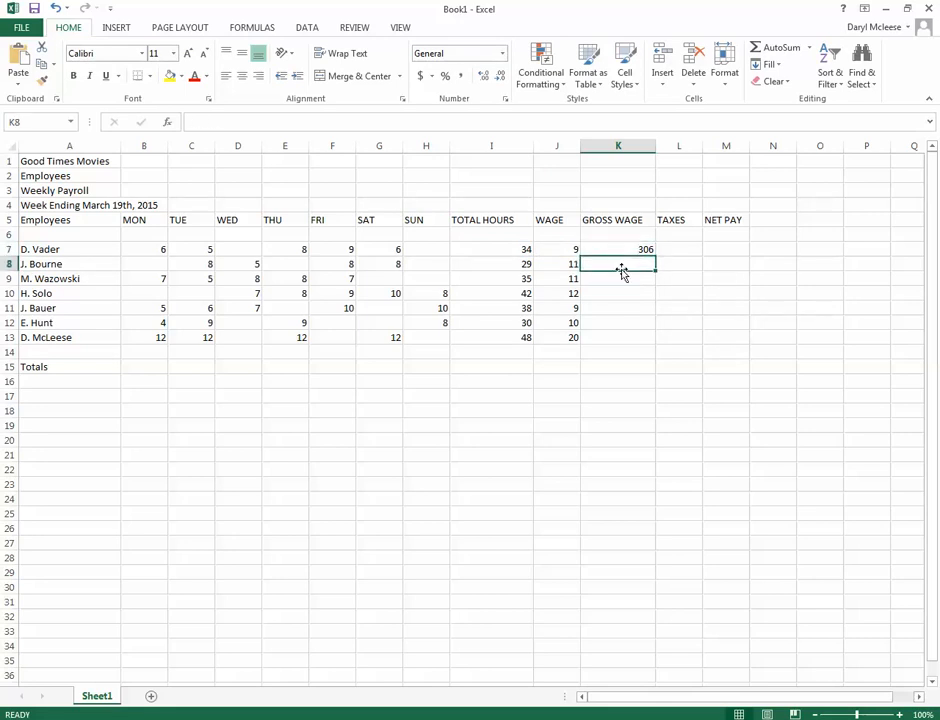
type("=")
left_click(502, 264)
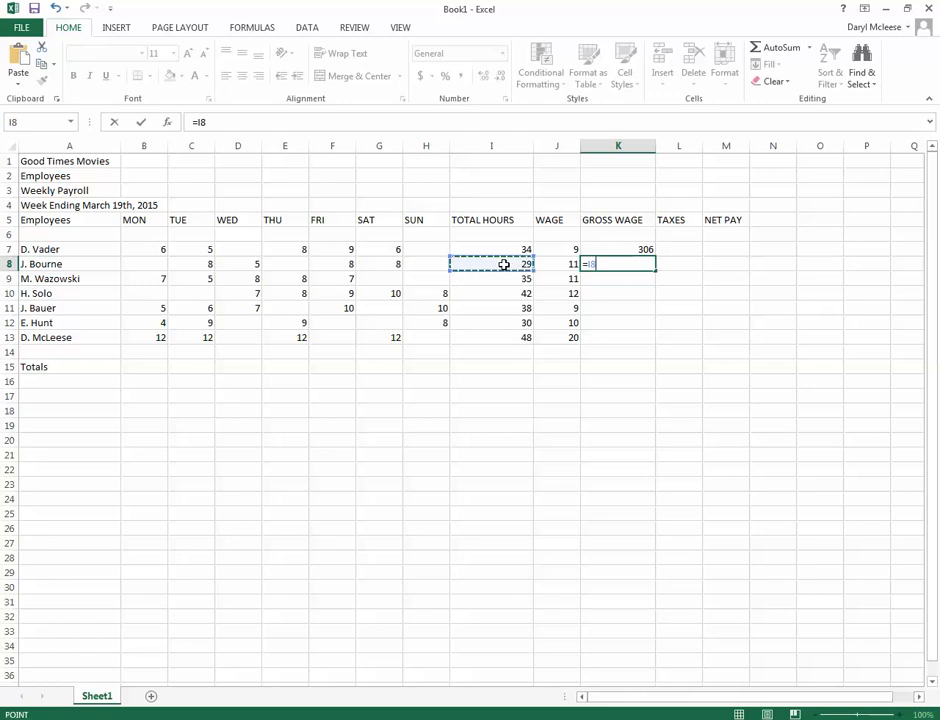
type("*")
left_click(569, 265)
key("Return")
Fill the gross wage formula from K8 down through K13, first into K9 and from there through the remaining rows
left_click(598, 266)
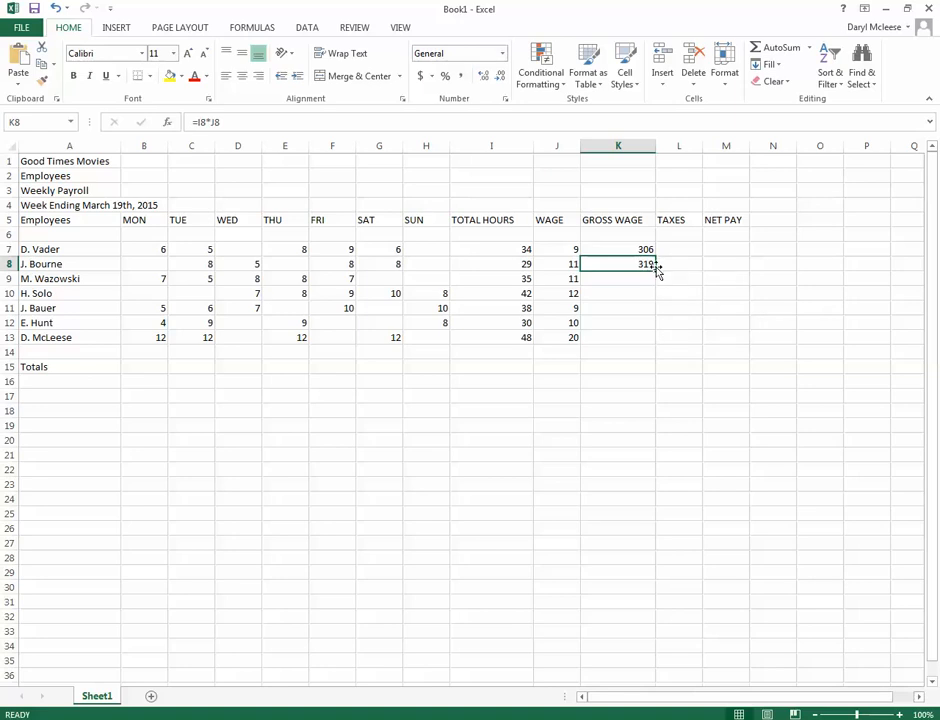
left_click_drag(657, 272, 655, 286)
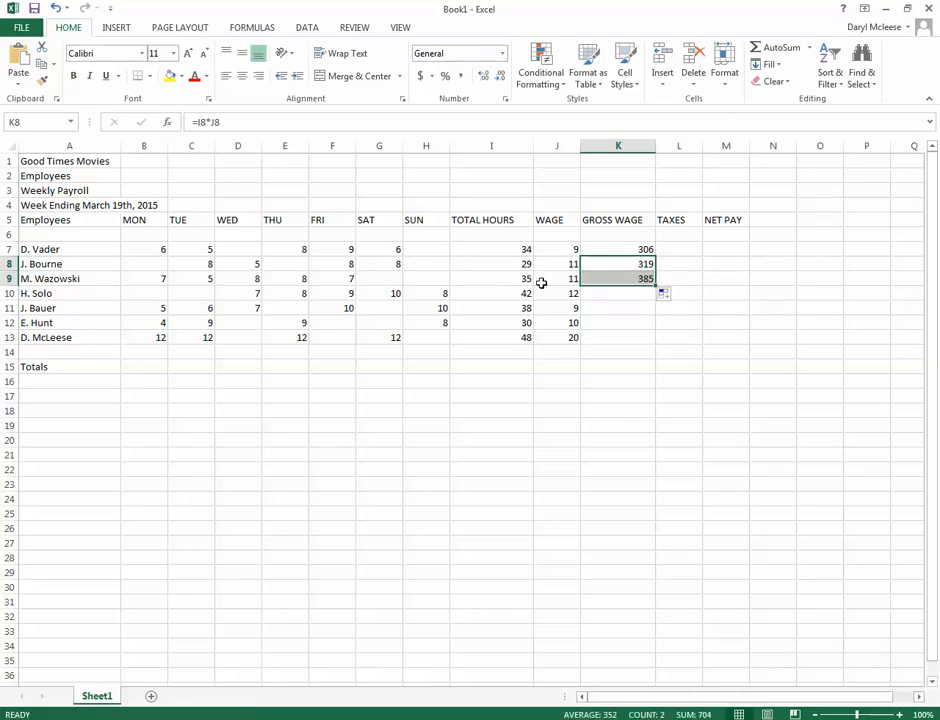
left_click(640, 274)
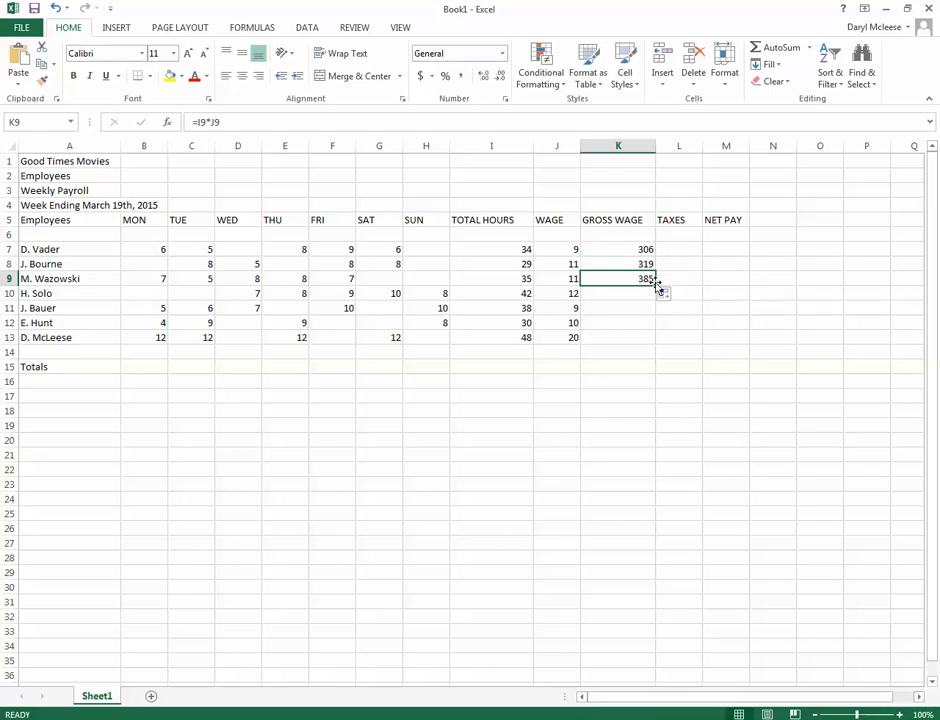
left_click_drag(656, 286, 655, 344)
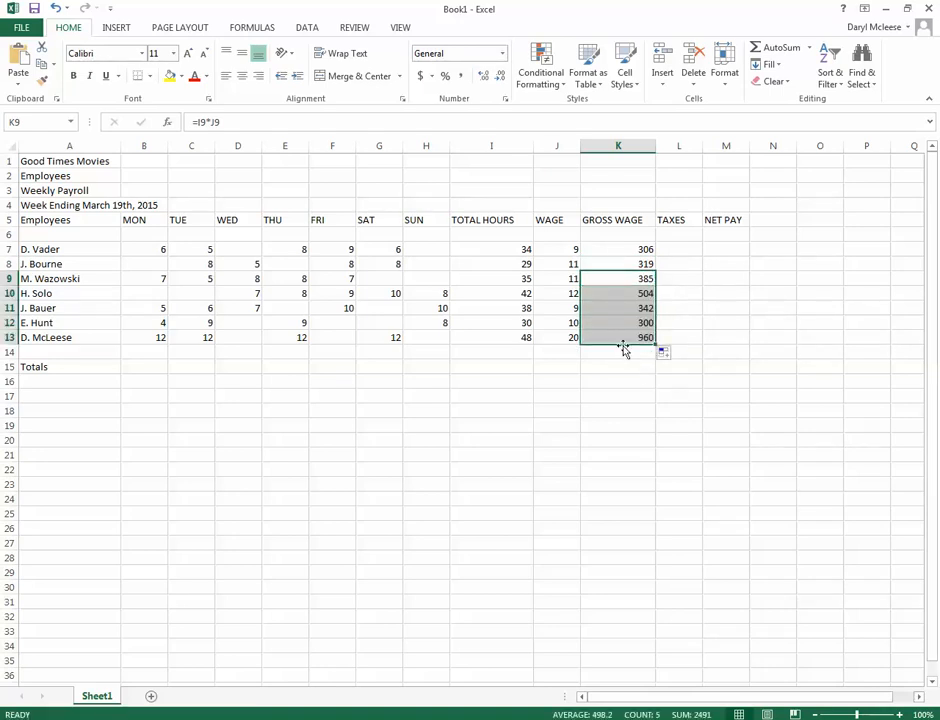
Examine the filled formulas in the GROSS WAGE column cell by cell to check which rows they reference
left_click(624, 335)
left_click(627, 322)
left_click(627, 308)
left_click(628, 293)
left_click(630, 279)
left_click(632, 264)
left_click(630, 250)
left_click(629, 279)
left_click(632, 308)
Calculate the taxes in L7 as 20 percent of the gross wage with the formula =K7*.20
left_click(666, 250)
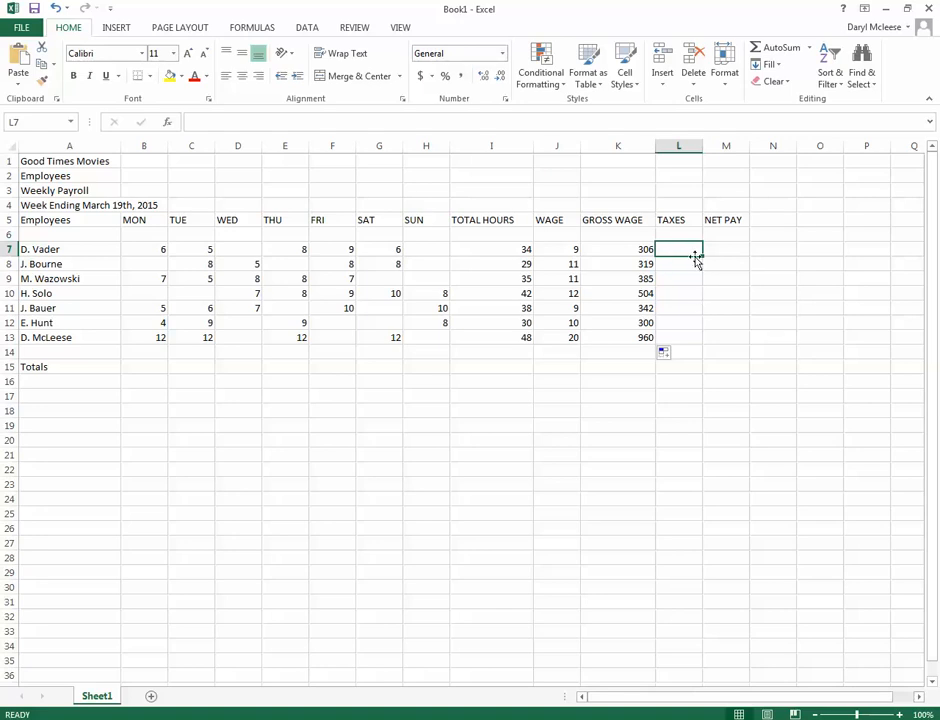
type("=")
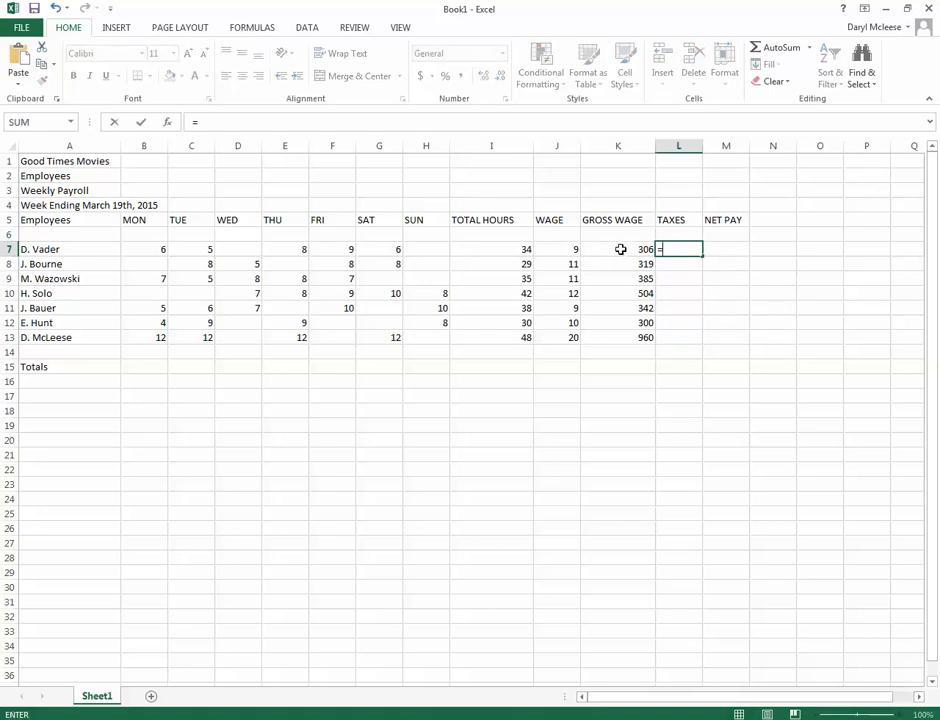
left_click(621, 248)
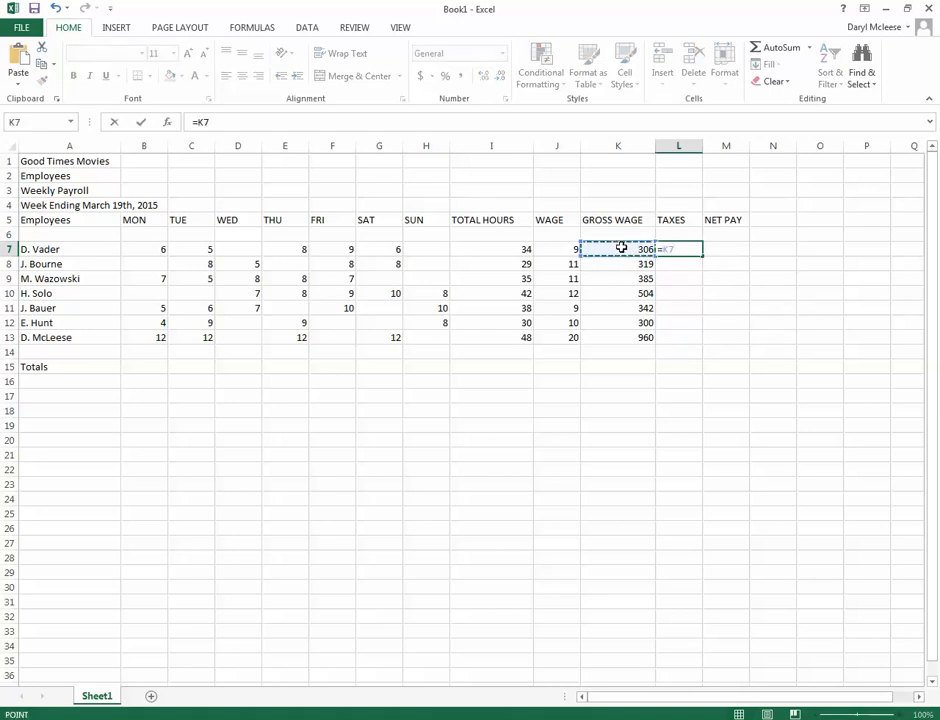
type("*")
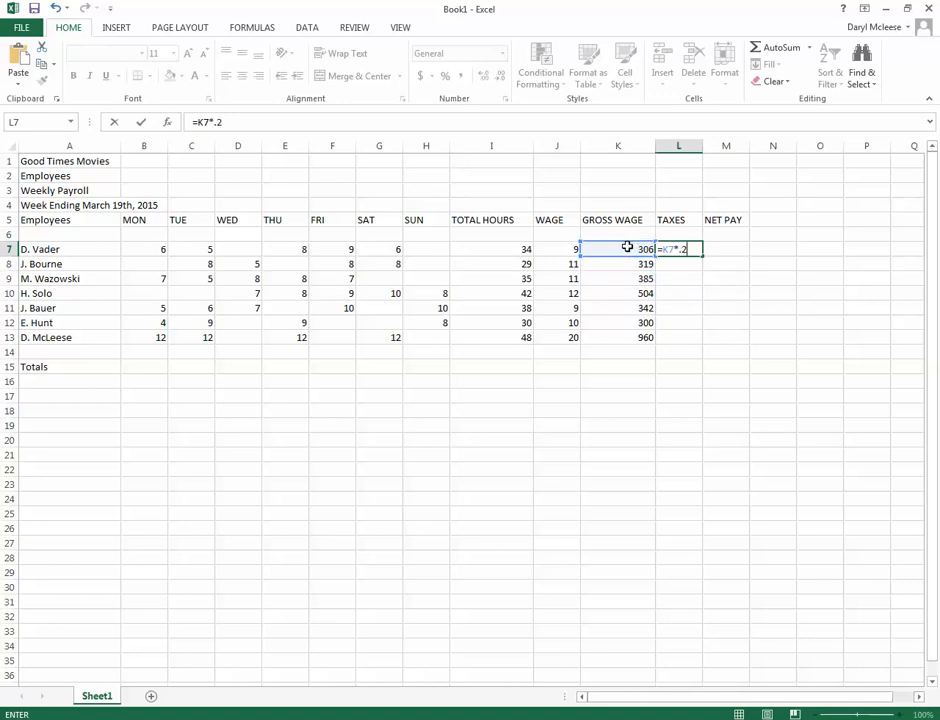
type("0")
key("Return")
Fill the tax formula from L7 down through L13, undoing the accidental move of the cell
left_click(678, 249)
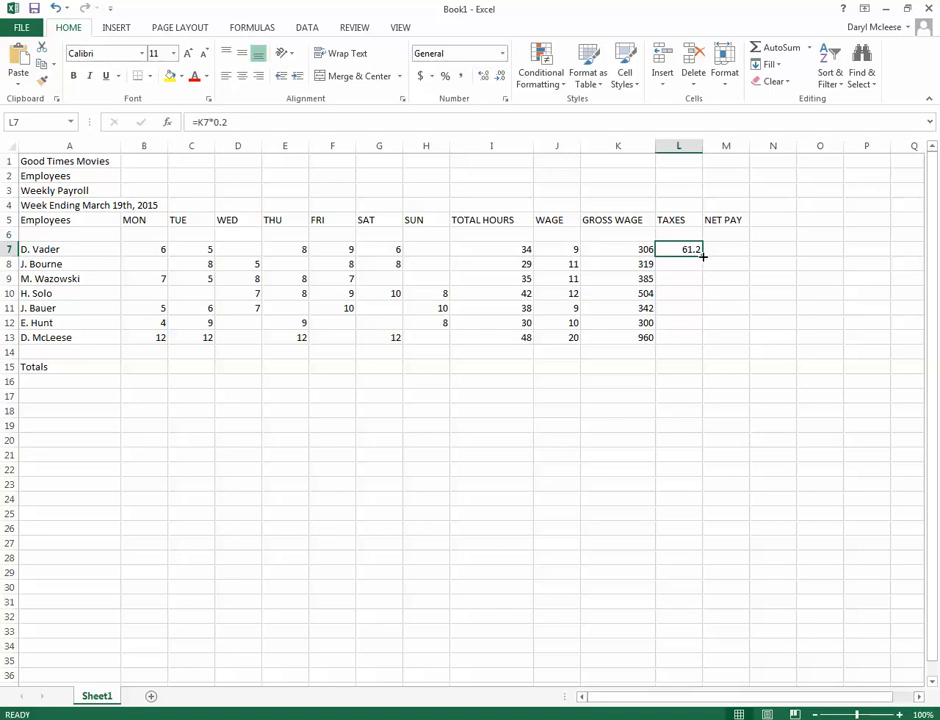
left_click_drag(694, 261, 695, 338)
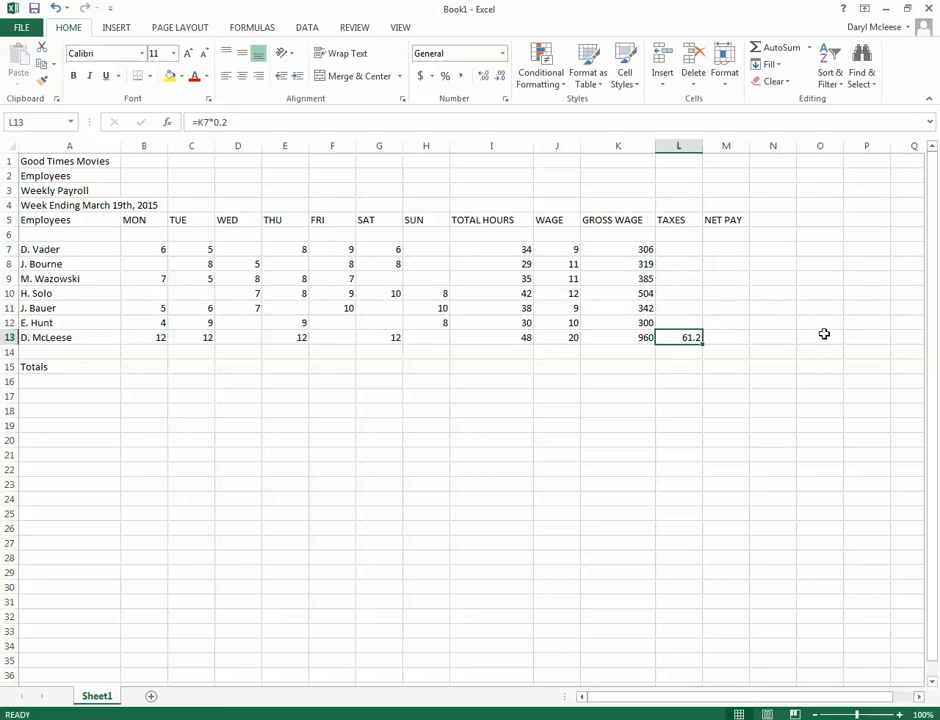
left_click(56, 7)
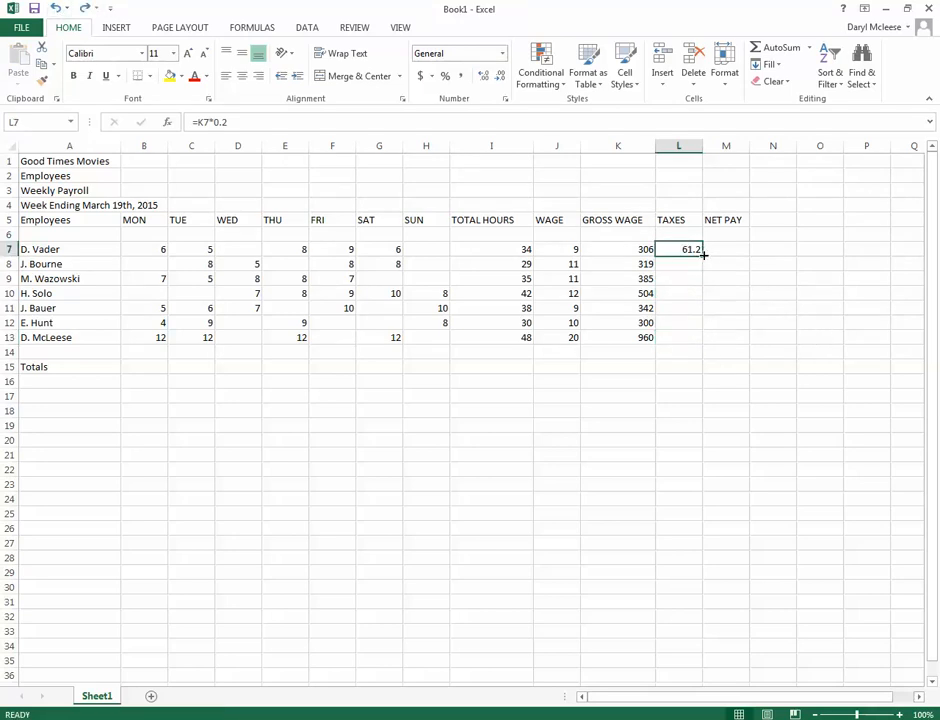
left_click_drag(703, 256, 703, 343)
left_click(651, 378)
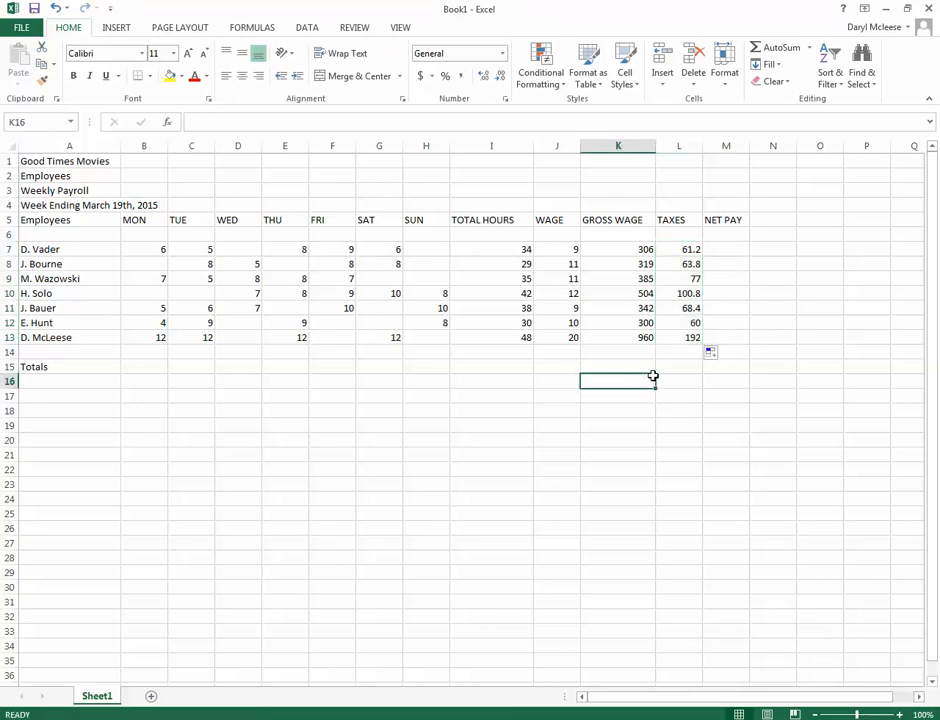
Examine the formulas in the GROSS WAGE and TAXES columns to check each row's cell references
left_click(676, 254)
left_click(648, 253)
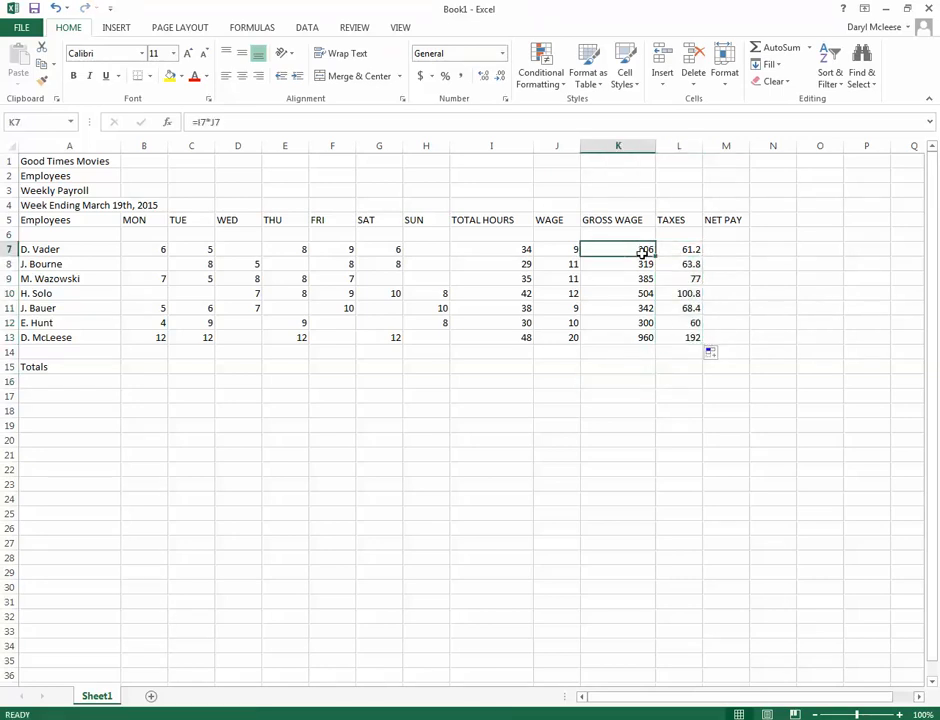
left_click(647, 265)
left_click(643, 291)
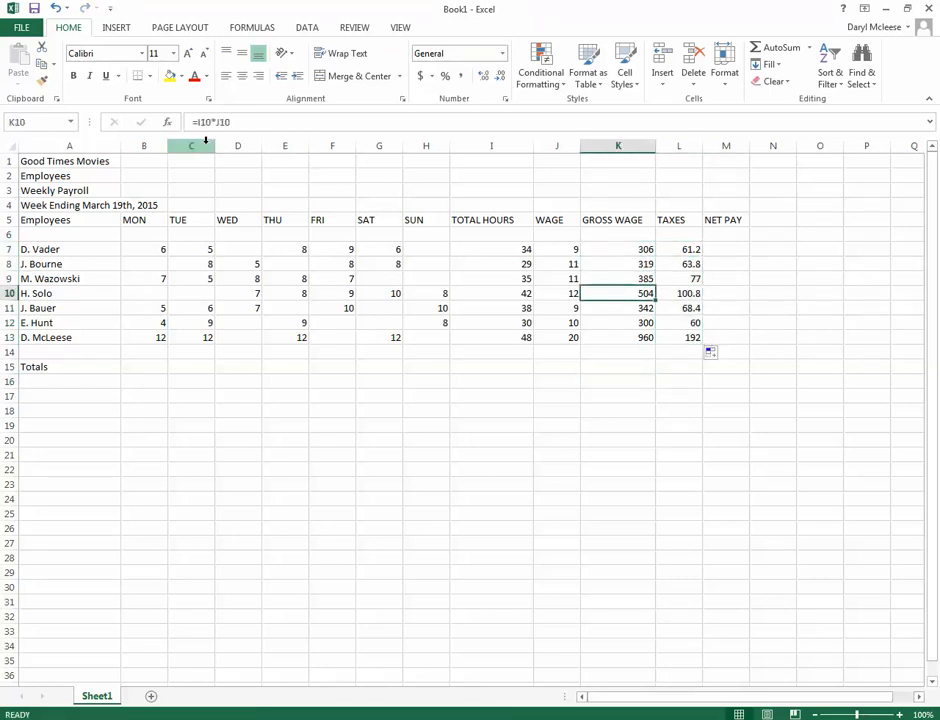
left_click(622, 279)
left_click(630, 308)
left_click(636, 337)
left_click(676, 338)
left_click(671, 320)
left_click(683, 292)
left_click(682, 279)
left_click(683, 264)
left_click(697, 249)
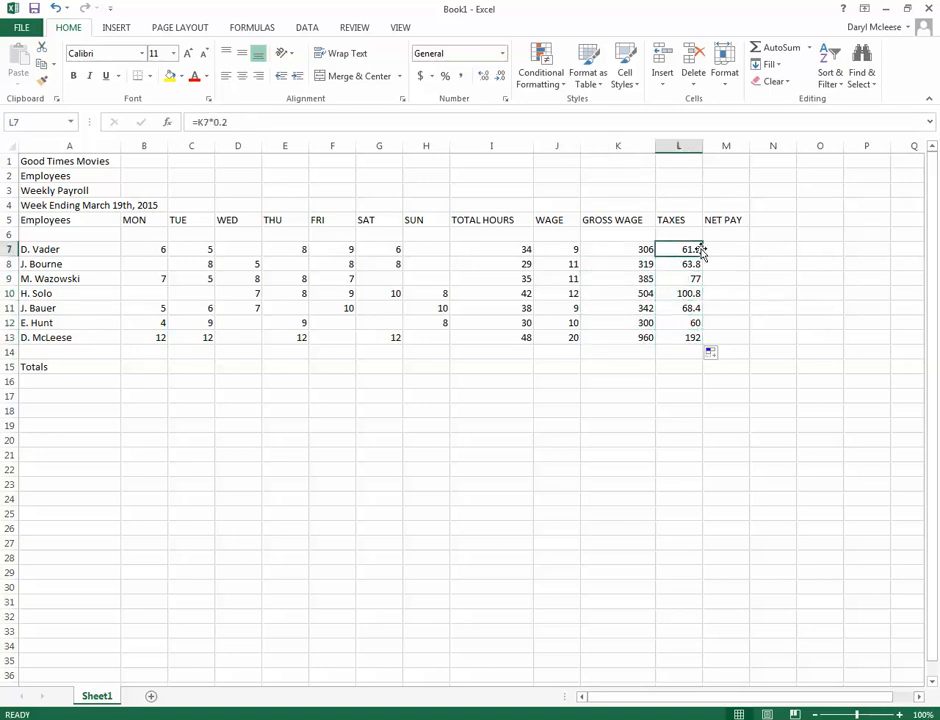
Try filling a fixed net pay of 200 from M7 down to M13, and remove the test values
left_click(713, 247)
type("200")
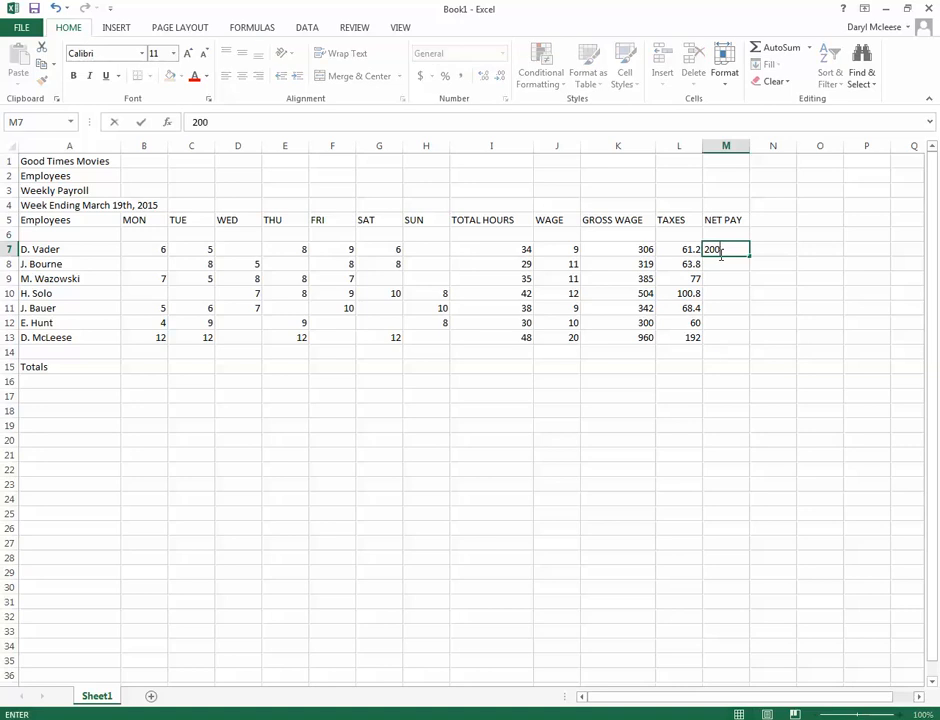
key("Return")
left_click(722, 251)
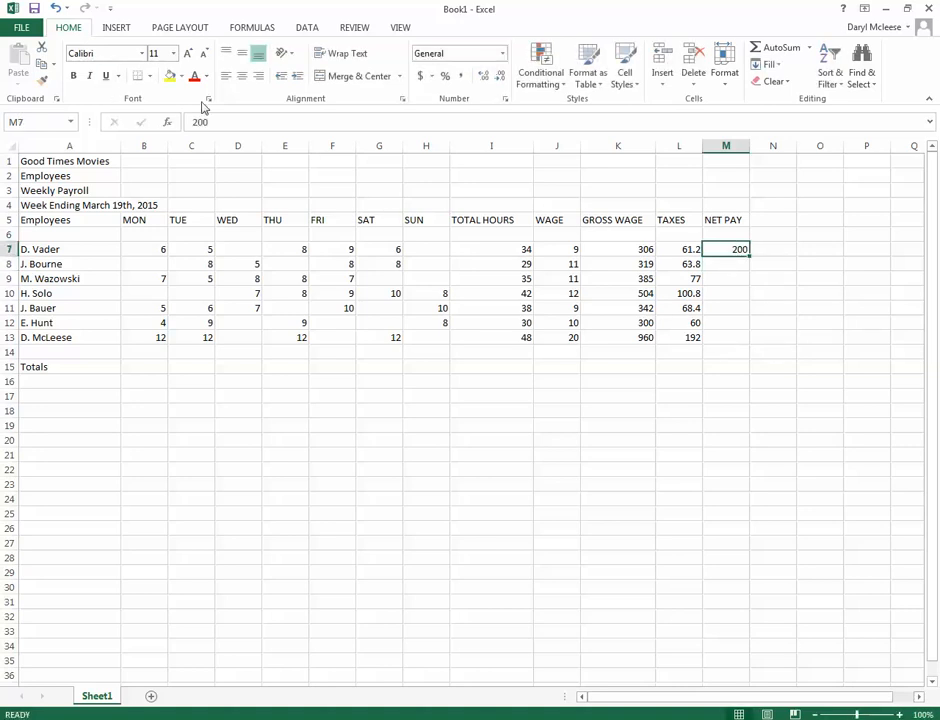
left_click_drag(749, 255, 745, 344)
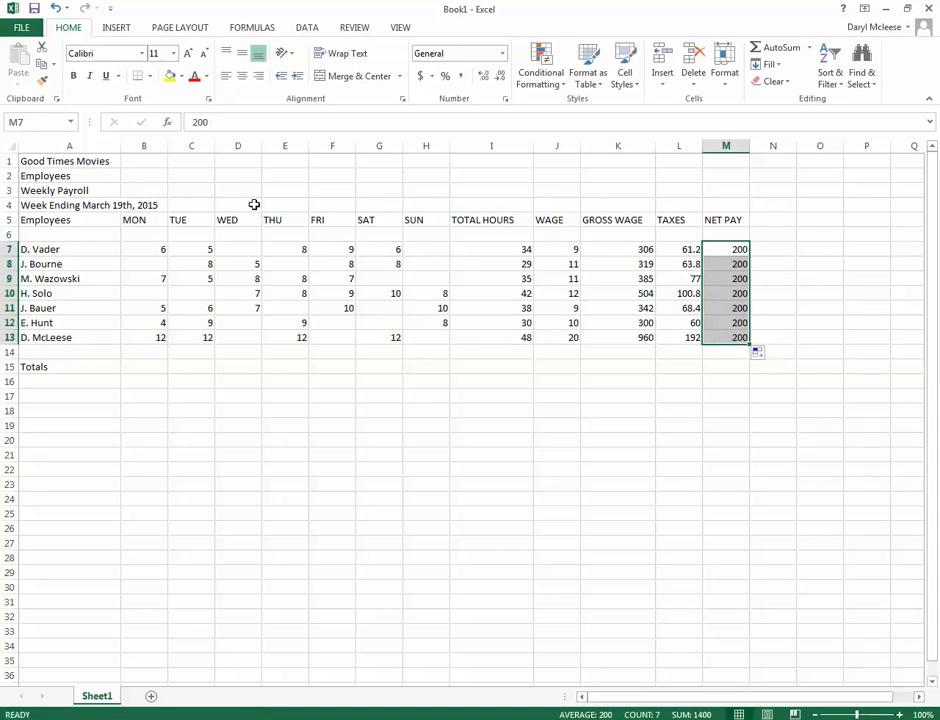
left_click(55, 8)
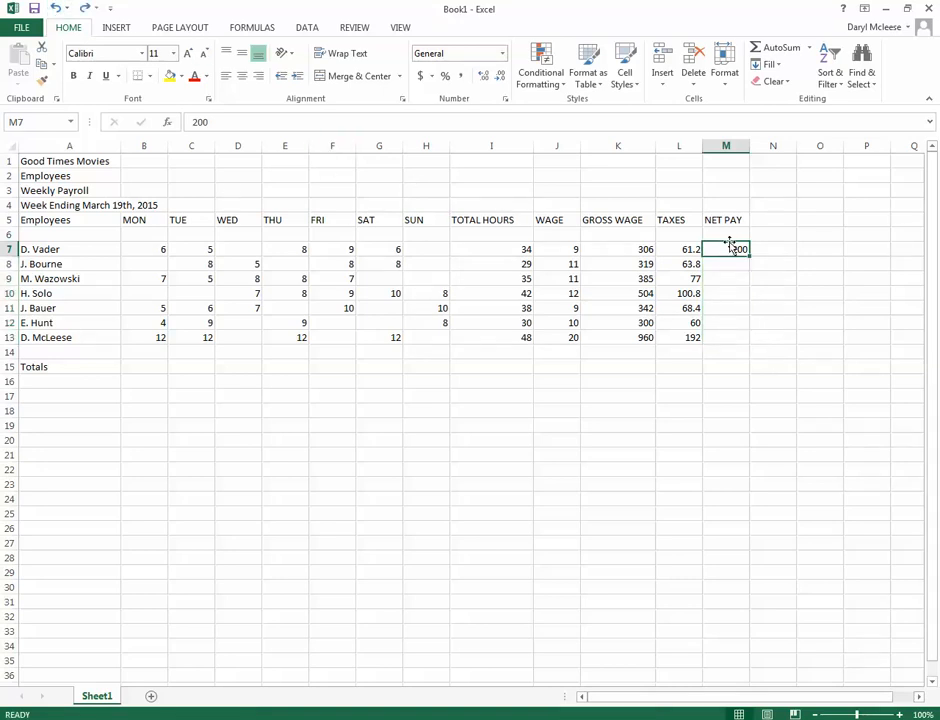
key("Delete")
Calculate the net pay in M7 by subtracting taxes from gross wage with the formula =K7-L7
type("=")
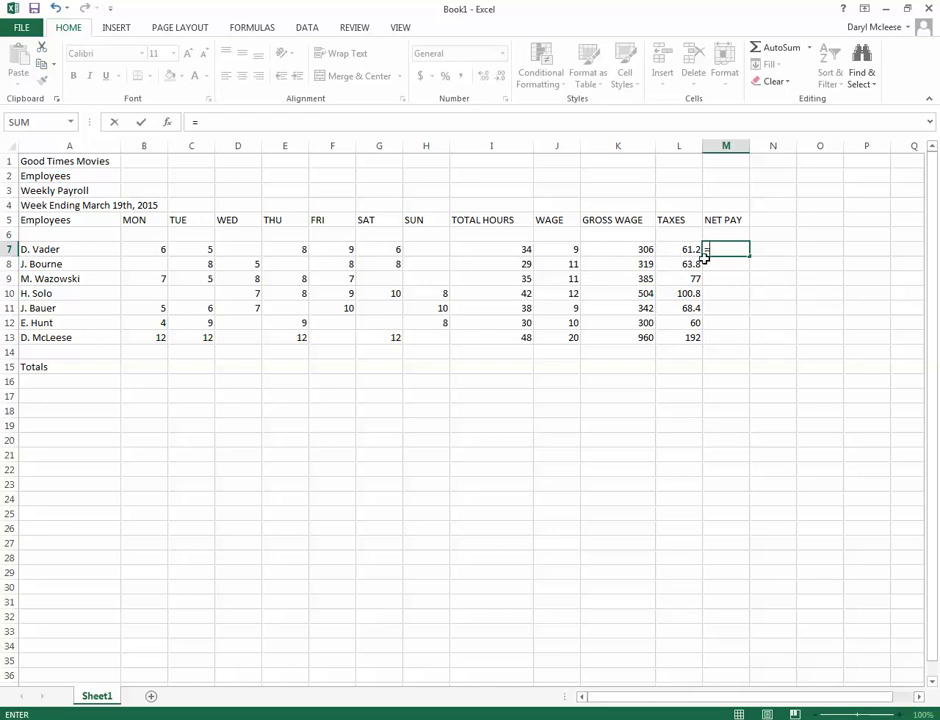
left_click(631, 250)
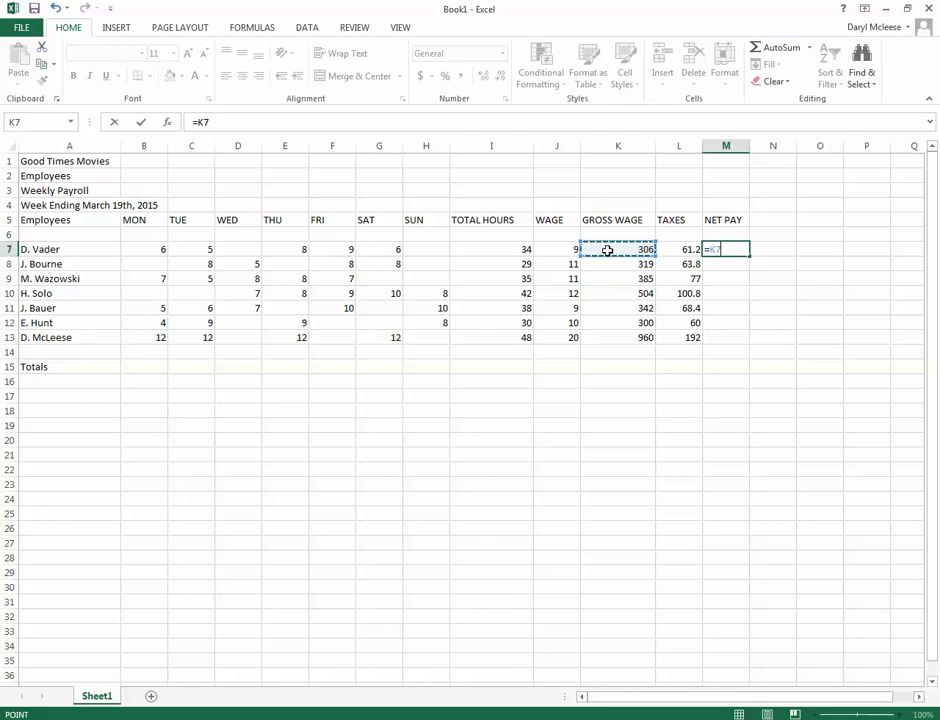
type("-")
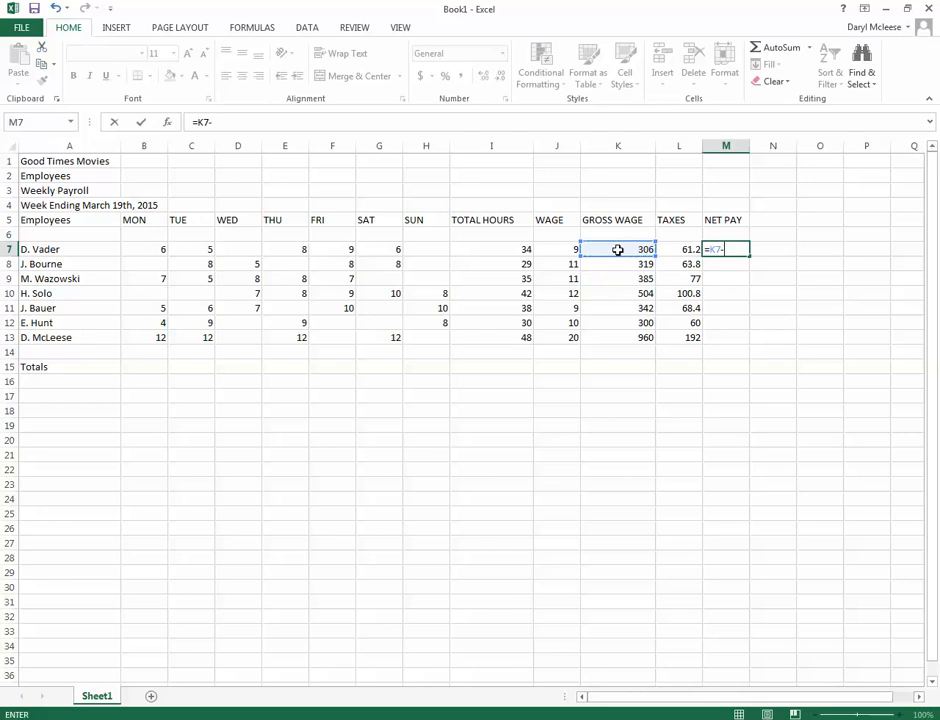
left_click(688, 250)
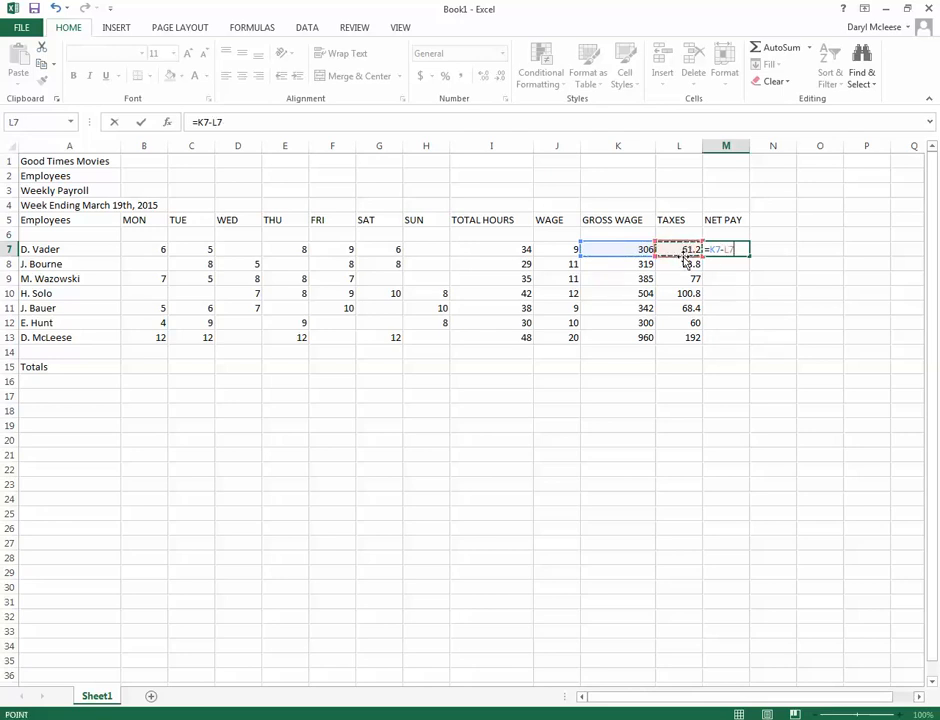
key("Return")
left_click(737, 248)
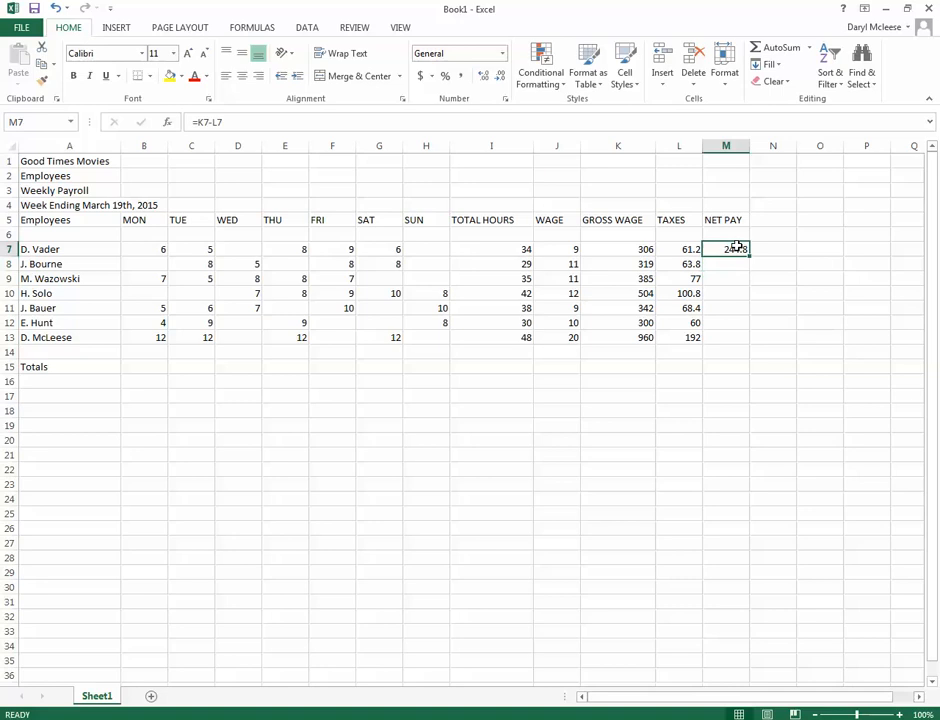
Fill the net pay formula from M7 down through M13
left_click_drag(750, 256, 745, 348)
left_click(709, 388)
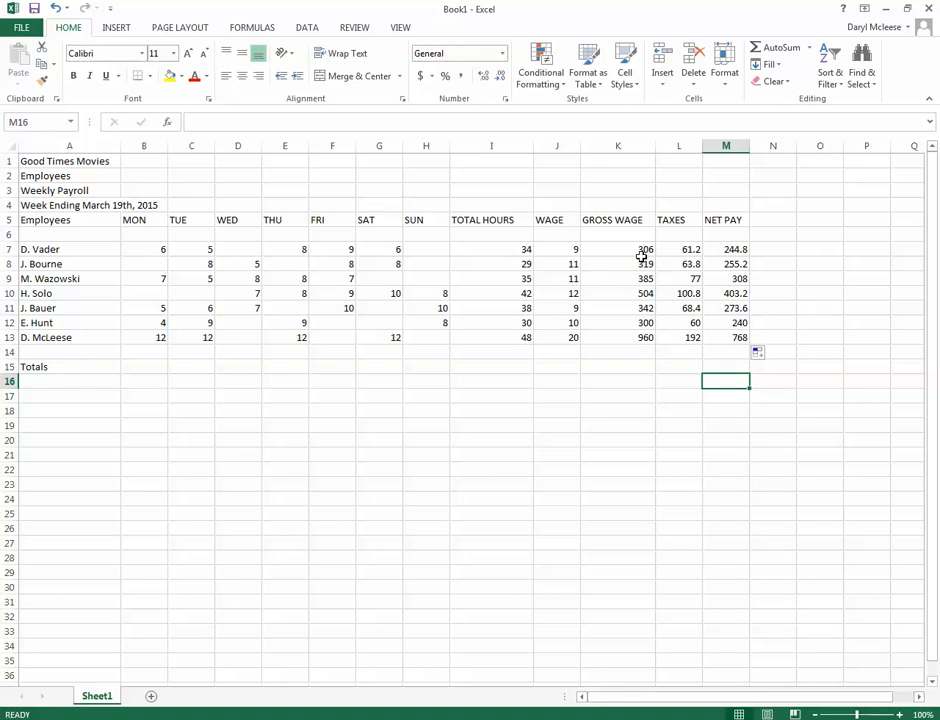
Total the MON hours in B15 by applying AutoSum to the range B7:B15
left_click(151, 248)
left_click_drag(151, 248, 151, 363)
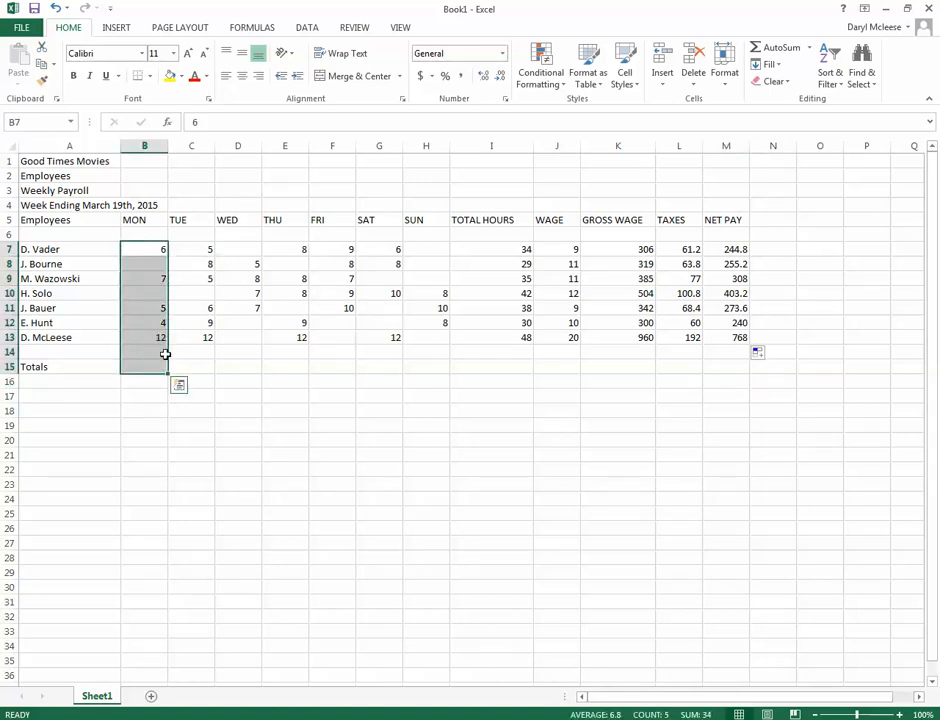
left_click(768, 47)
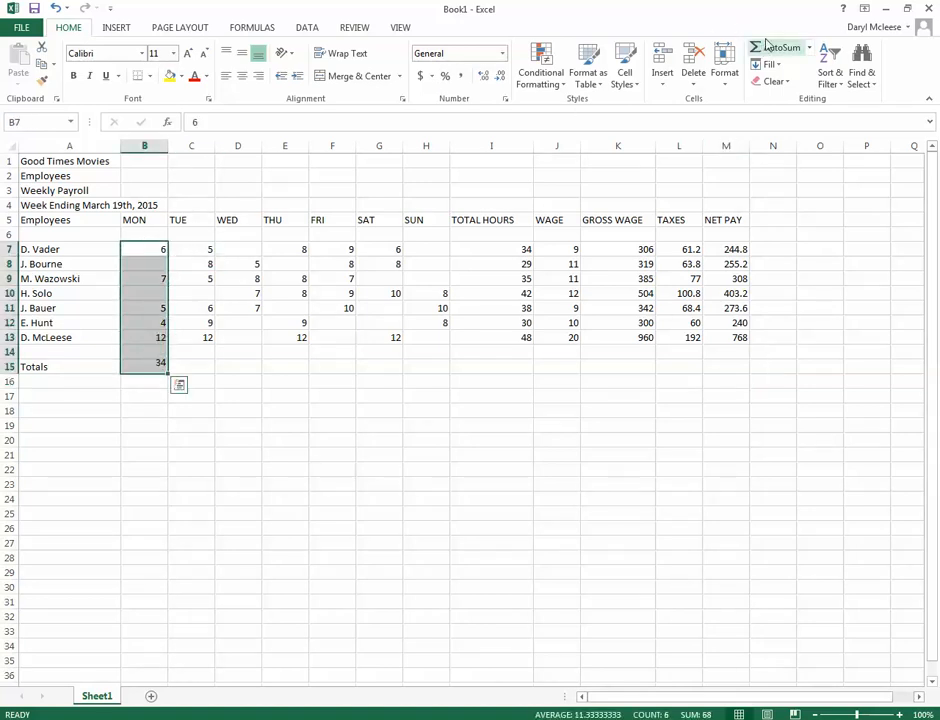
left_click(348, 383)
Fill the Totals formula from B15 across the row through M15
left_click(141, 366)
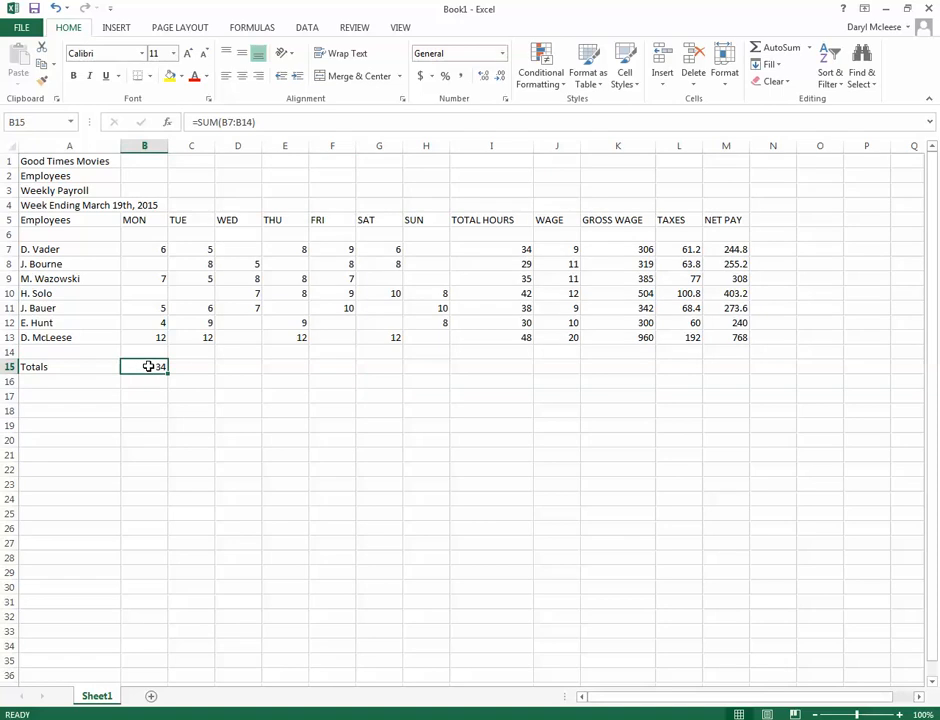
left_click_drag(168, 371, 738, 388)
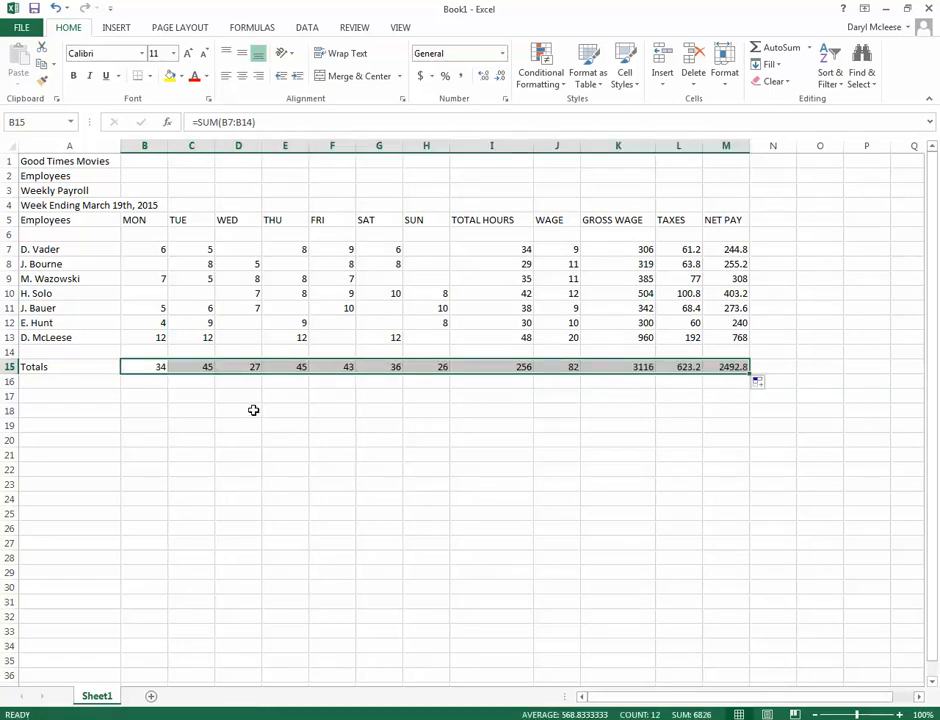
left_click(253, 410)
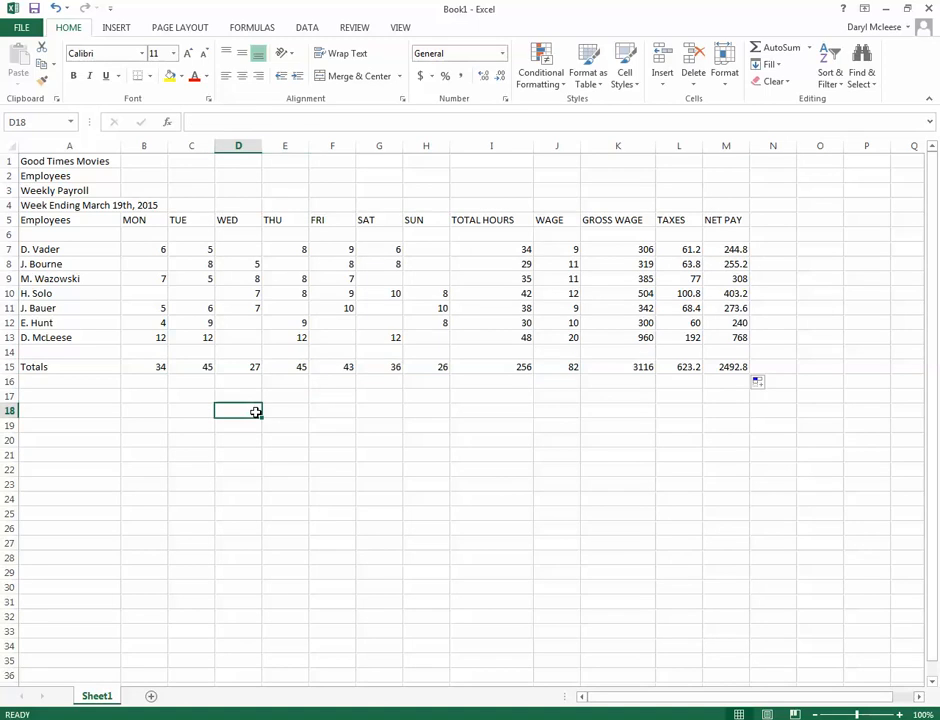
Format the wage, gross wage, taxes and net pay values in J7:M15 as Currency, and slightly narrow the GROSS WAGE column
left_click(553, 250)
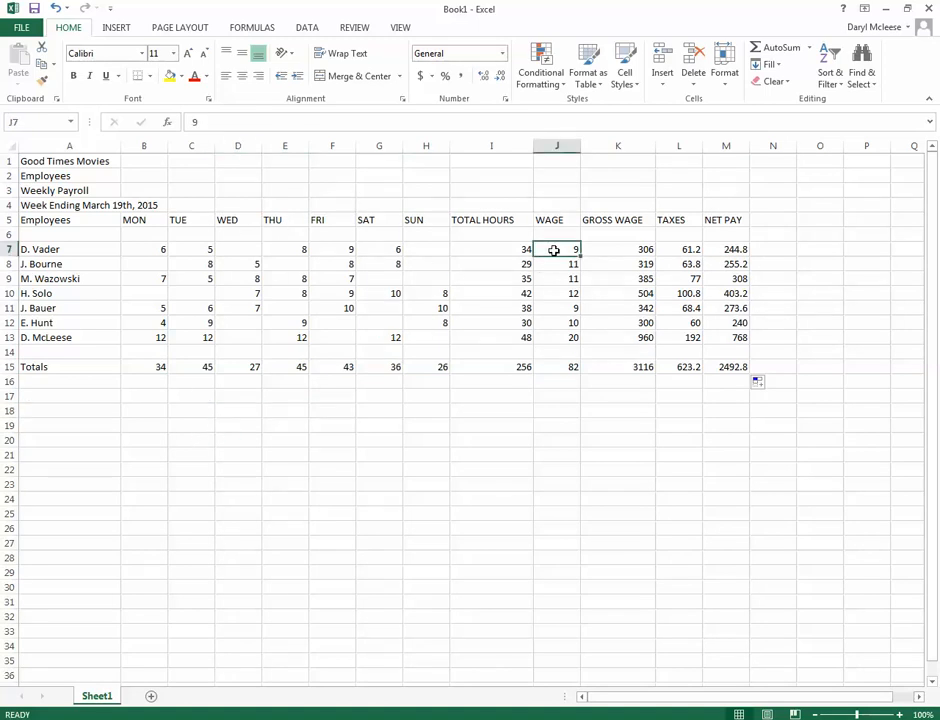
left_click_drag(553, 250, 740, 369)
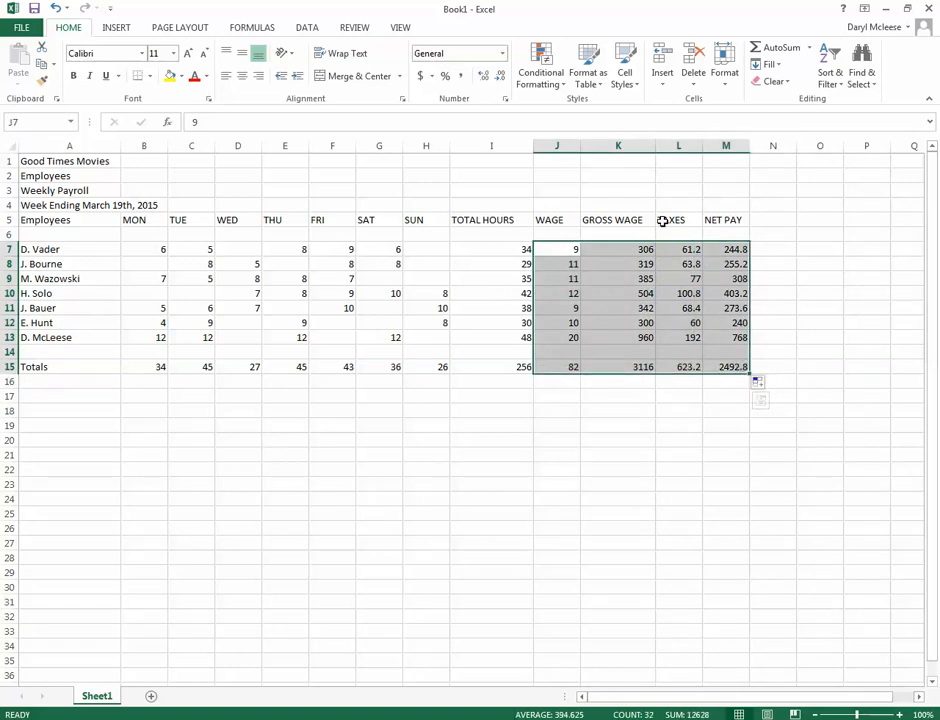
left_click(572, 305)
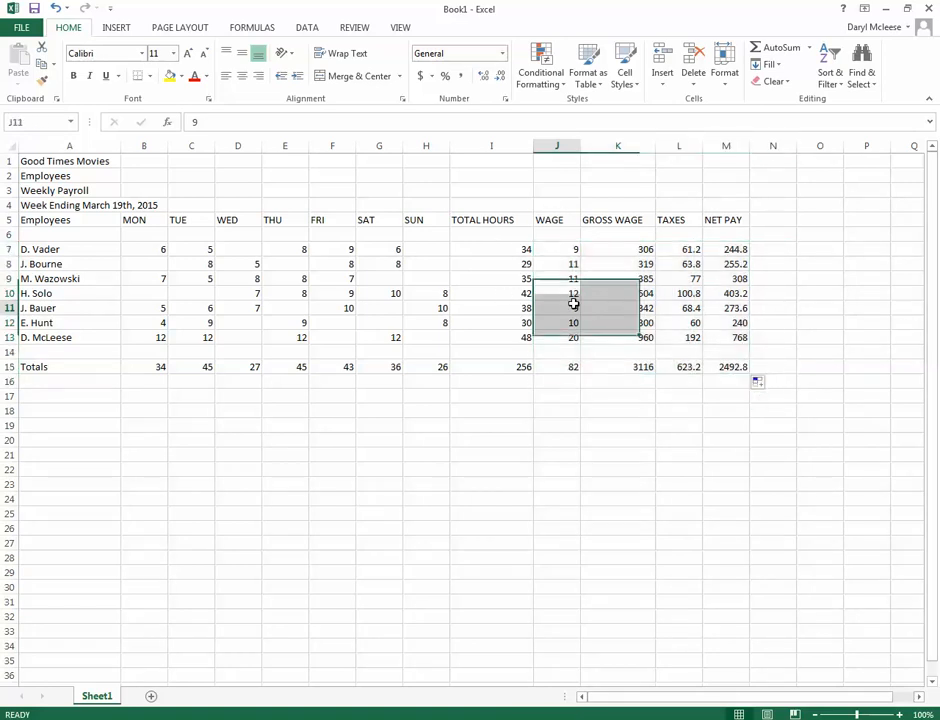
left_click(548, 246)
left_click_drag(548, 246, 726, 369)
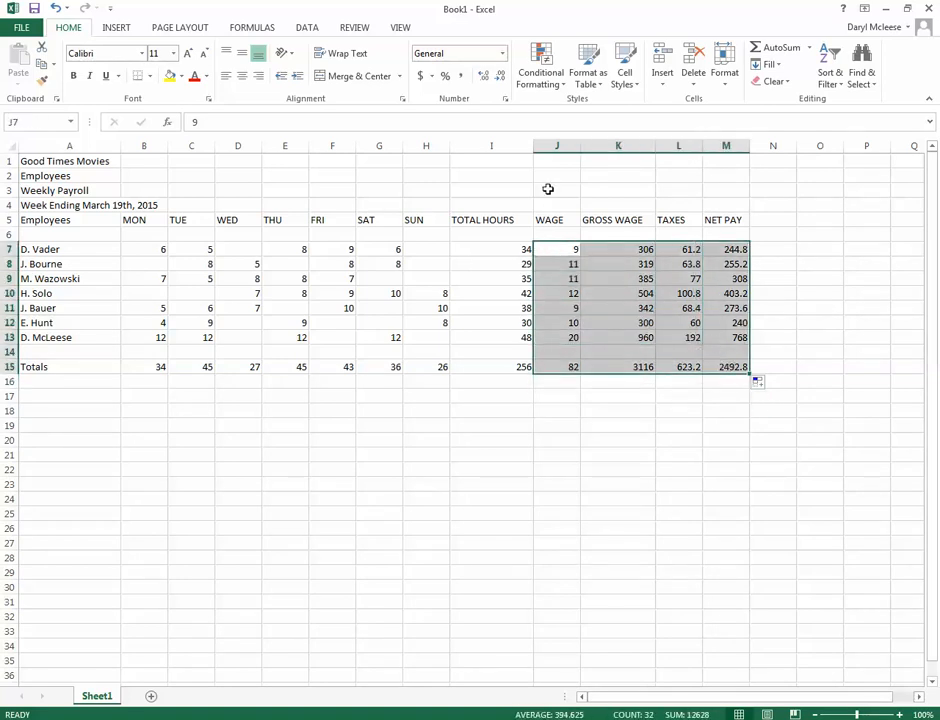
left_click(502, 53)
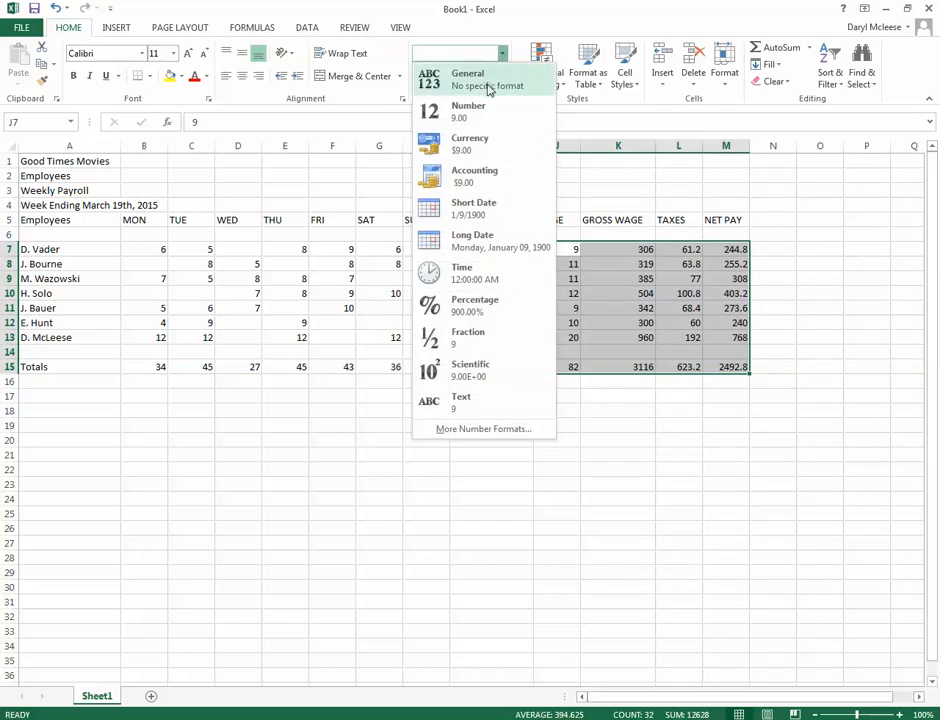
left_click(460, 142)
left_click(764, 412)
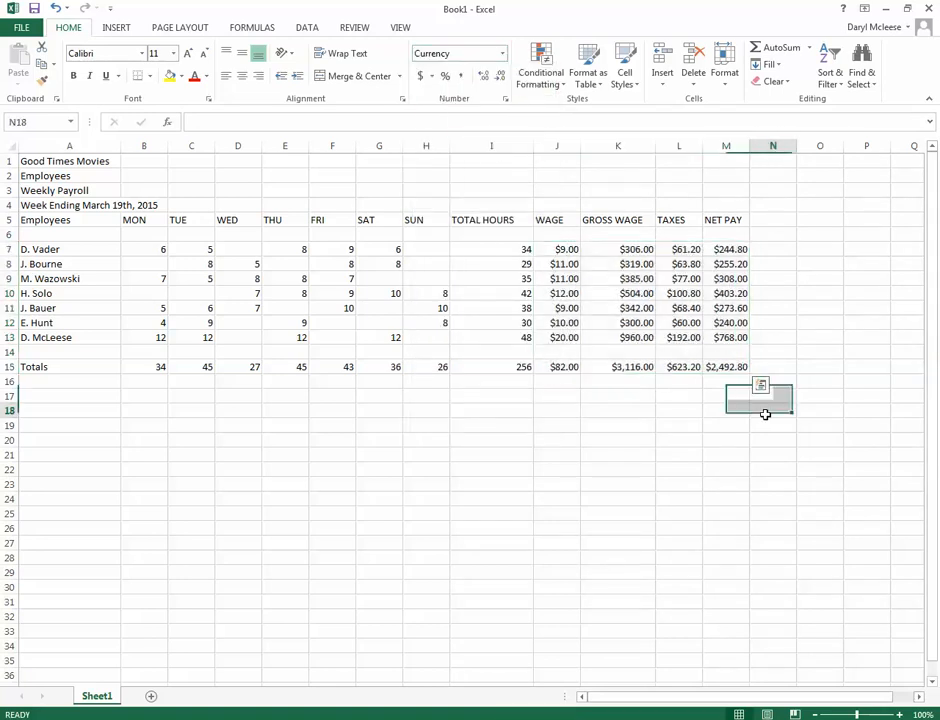
mouse_move(655, 145)
left_mouse_down()
mouse_move(607, 146)
mouse_move(649, 149)
left_mouse_up()
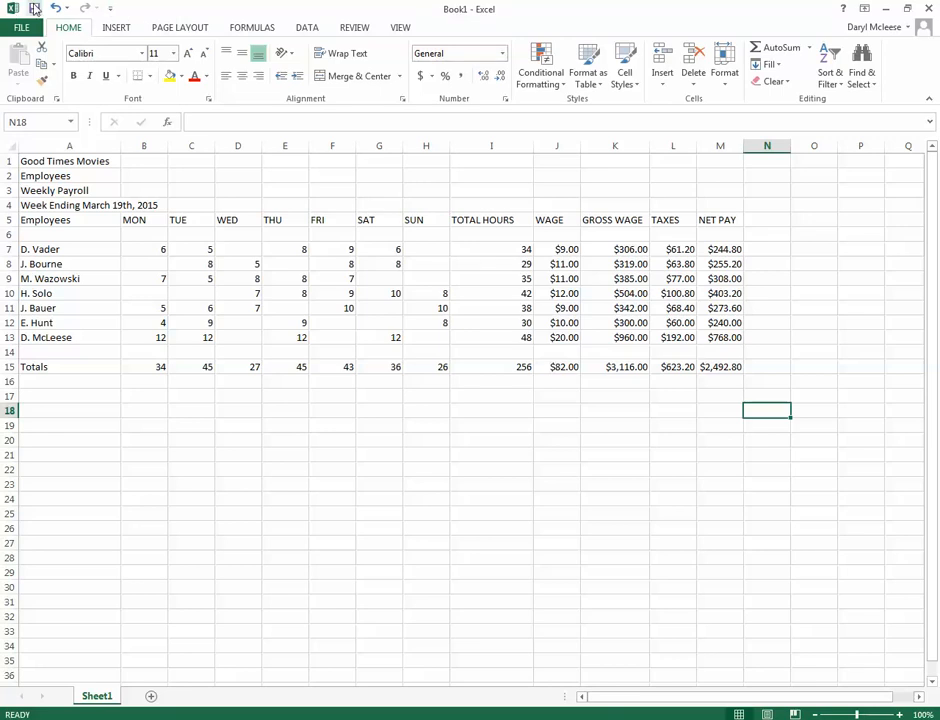
Add the AutoFormat command from All Commands to the Quick Access Toolbar
left_click(110, 8)
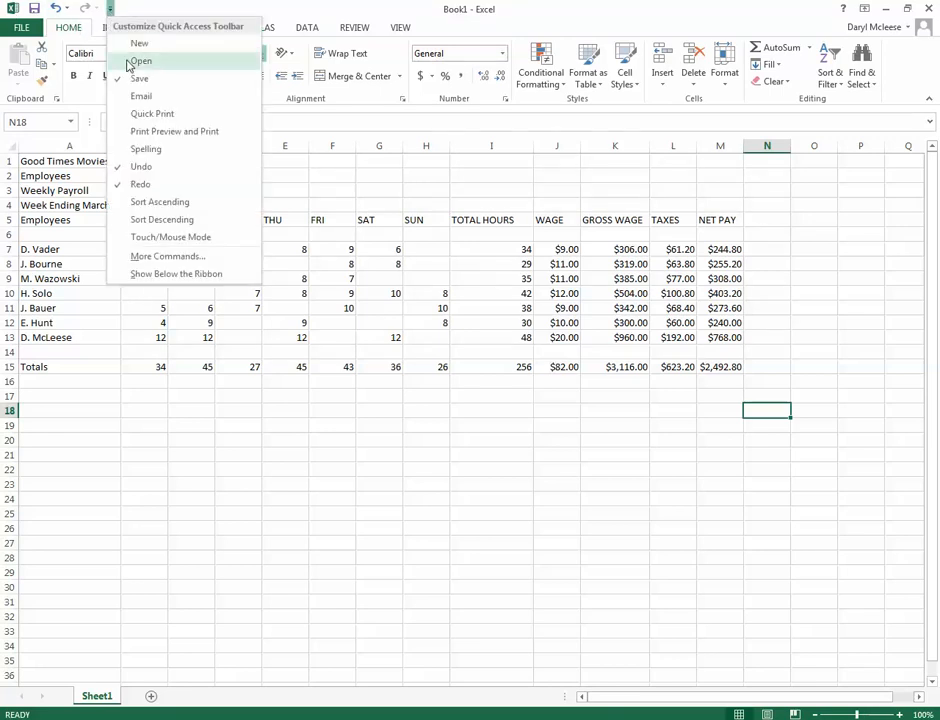
left_click(168, 256)
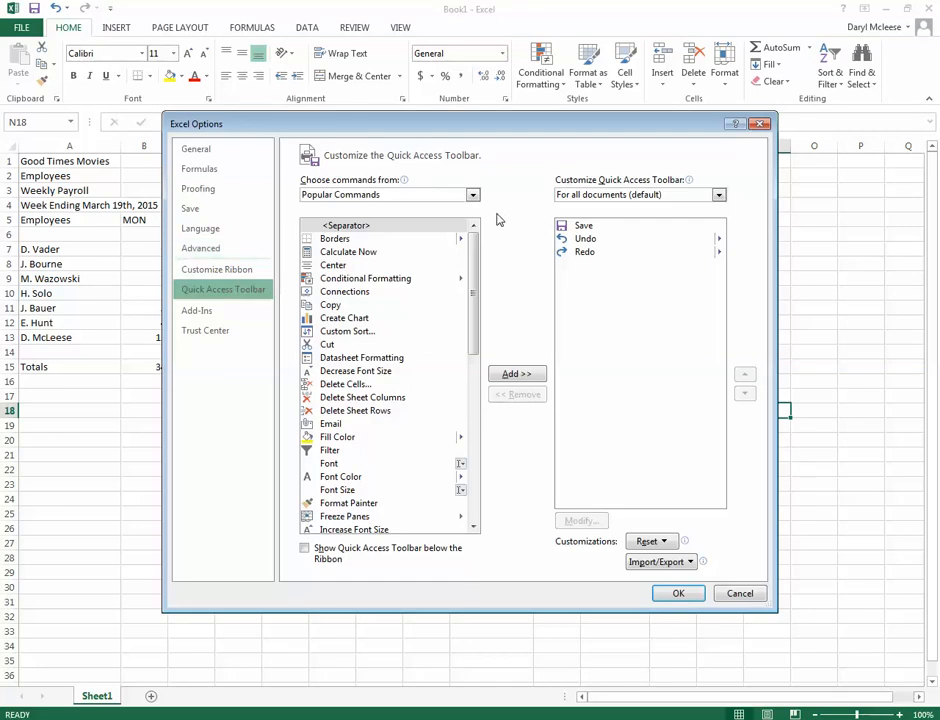
mouse_move(472, 262)
left_mouse_down()
mouse_move(466, 350)
mouse_move(468, 252)
left_mouse_up()
left_click_drag(622, 128, 652, 111)
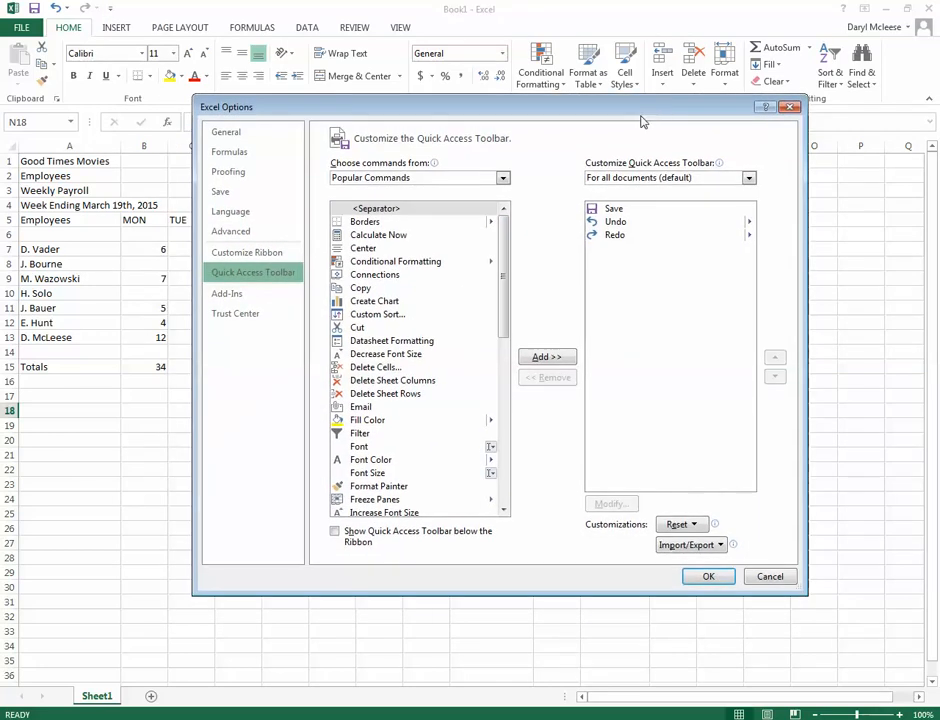
left_click(502, 178)
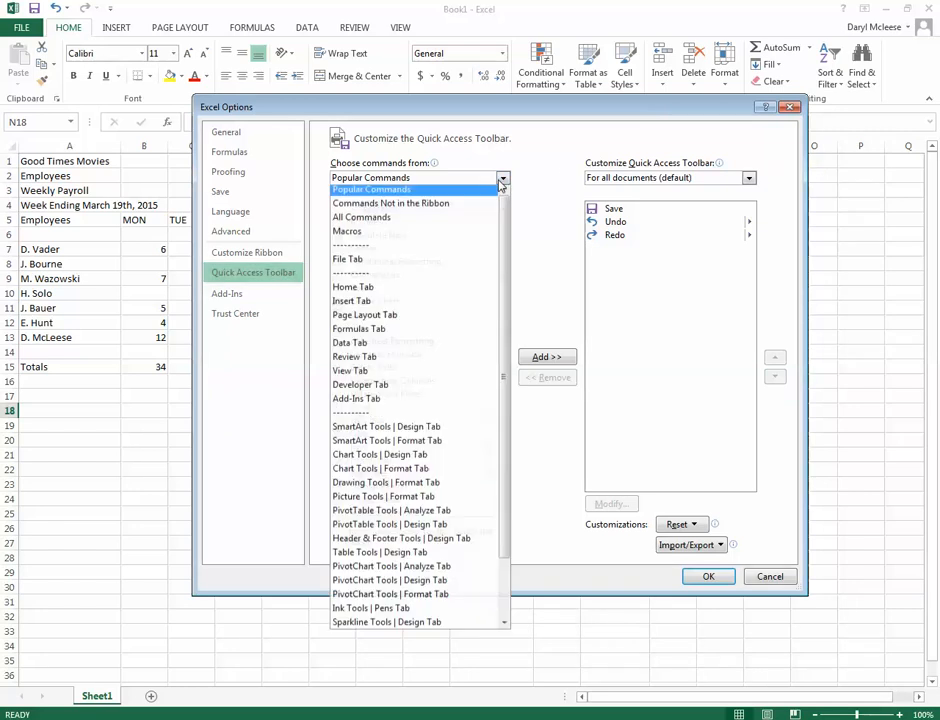
left_click(428, 217)
scroll(453, 348, "down", 20)
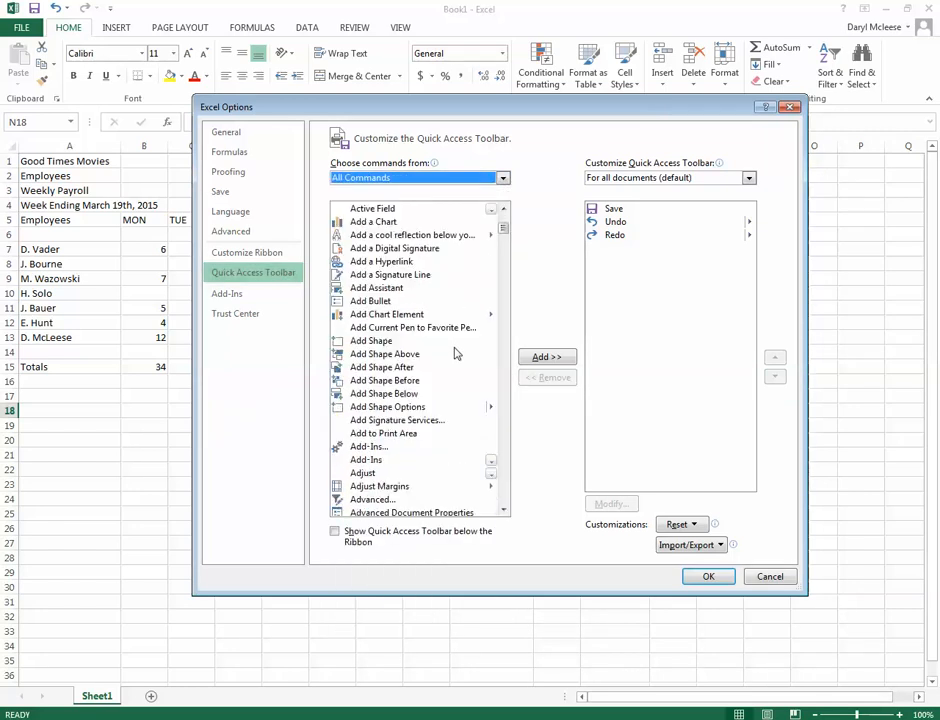
scroll(453, 352, "down", 4)
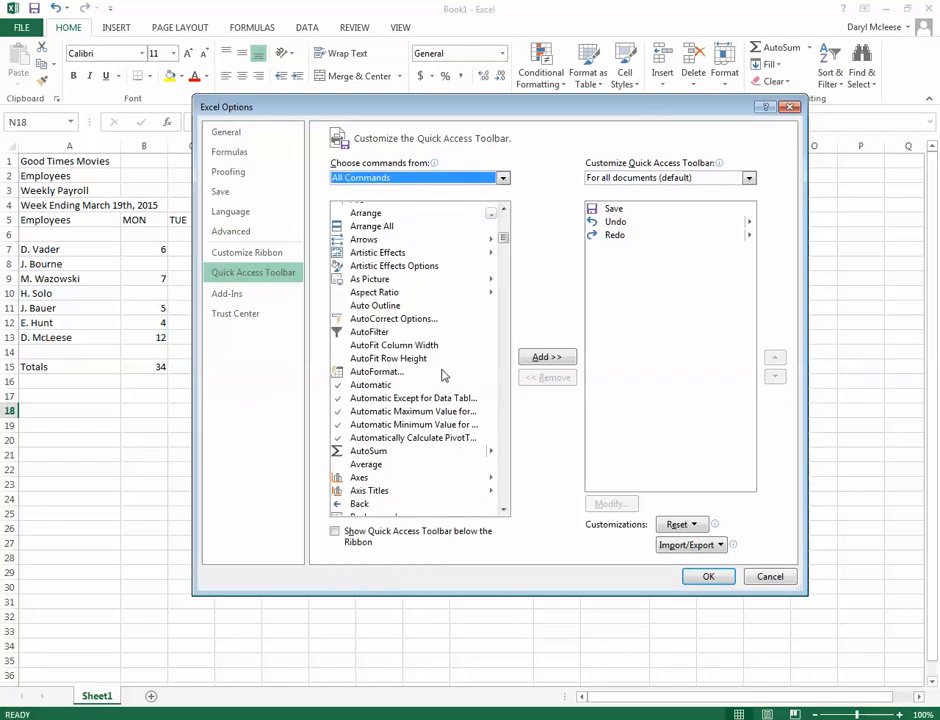
left_click(396, 372)
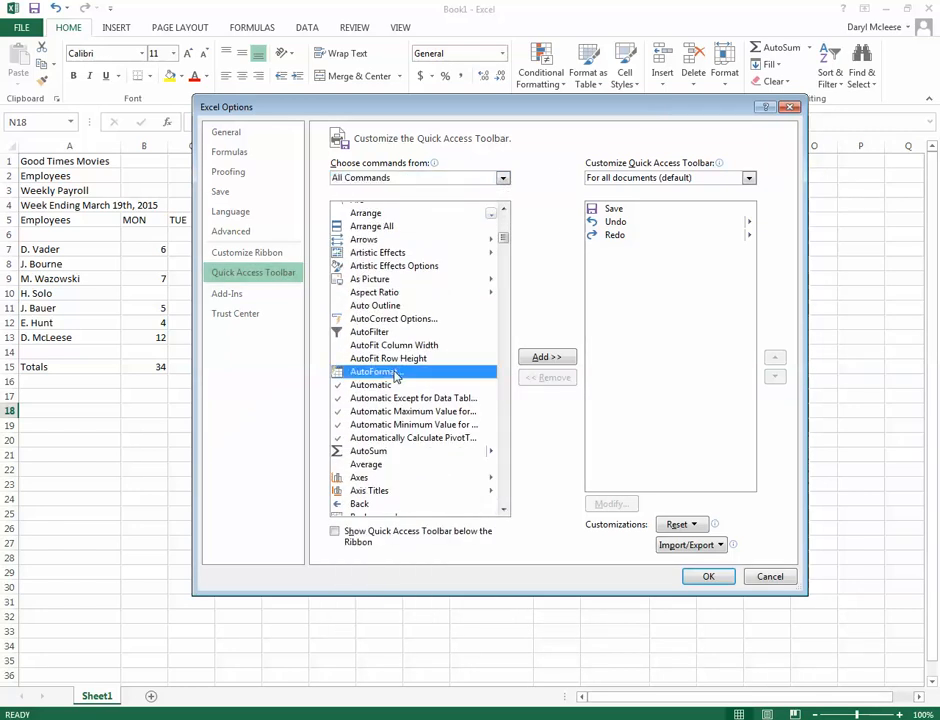
left_click(546, 358)
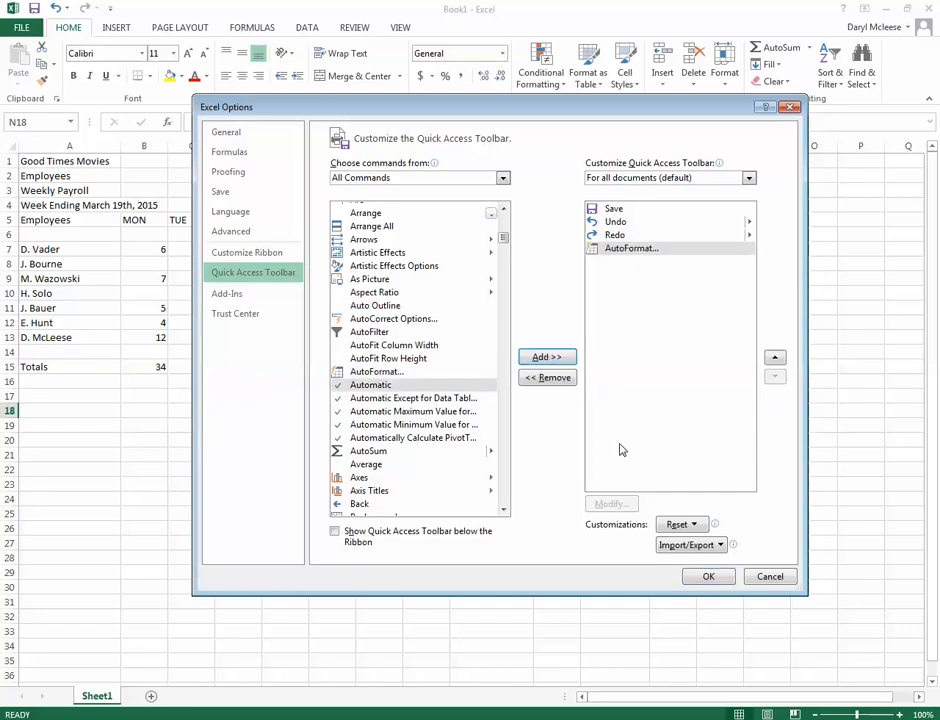
left_click(712, 577)
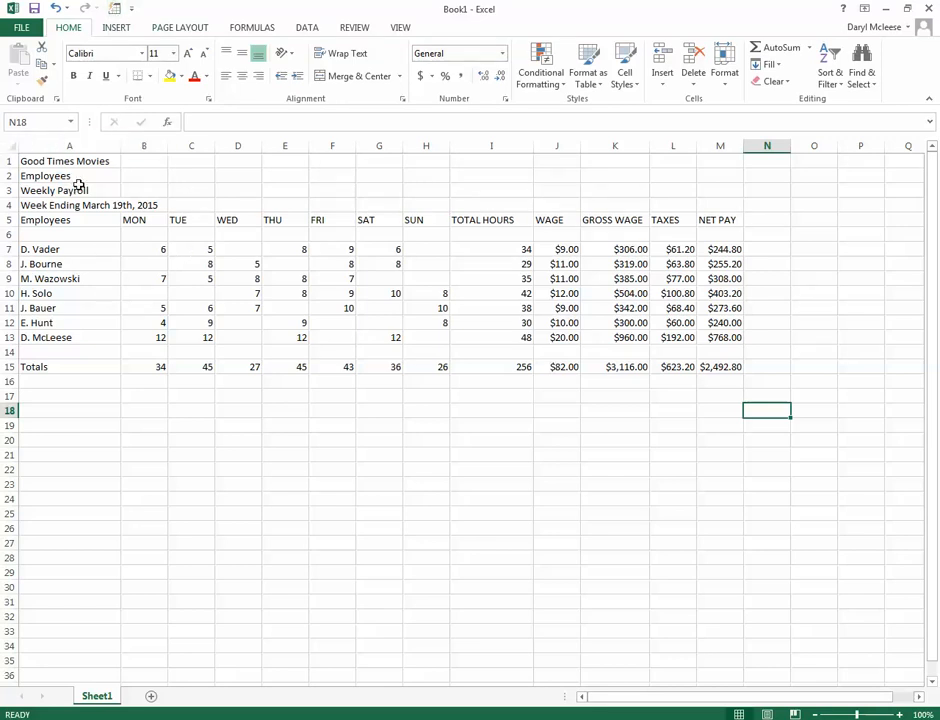
Apply the Colorful 3 AutoFormat style to the whole payroll table A1:M15
left_click(45, 162)
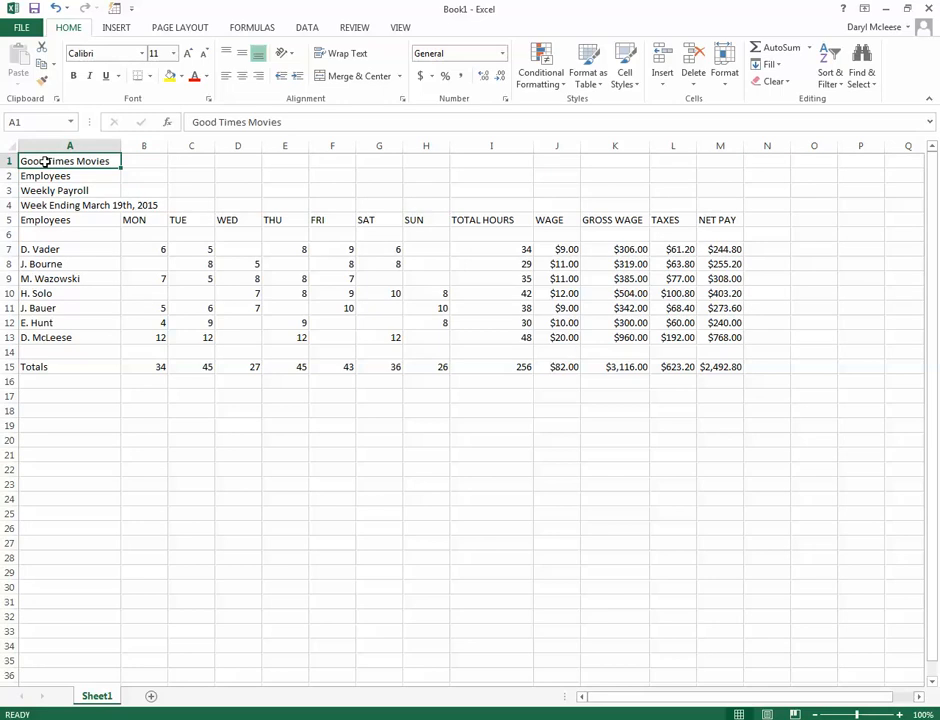
left_click_drag(55, 162, 710, 363)
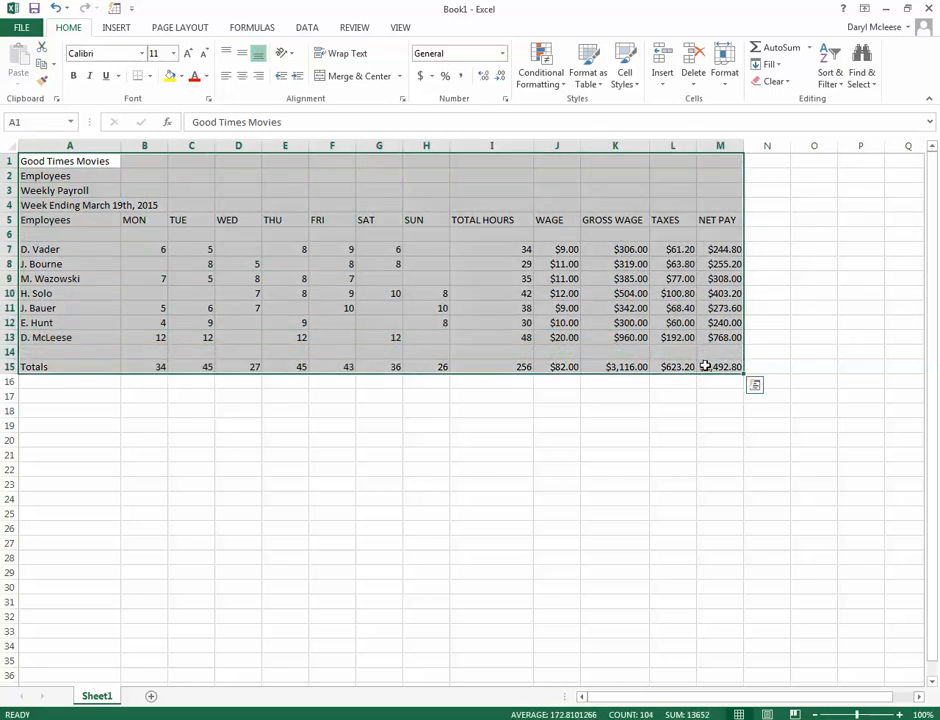
left_click(115, 8)
left_click_drag(627, 248, 633, 430)
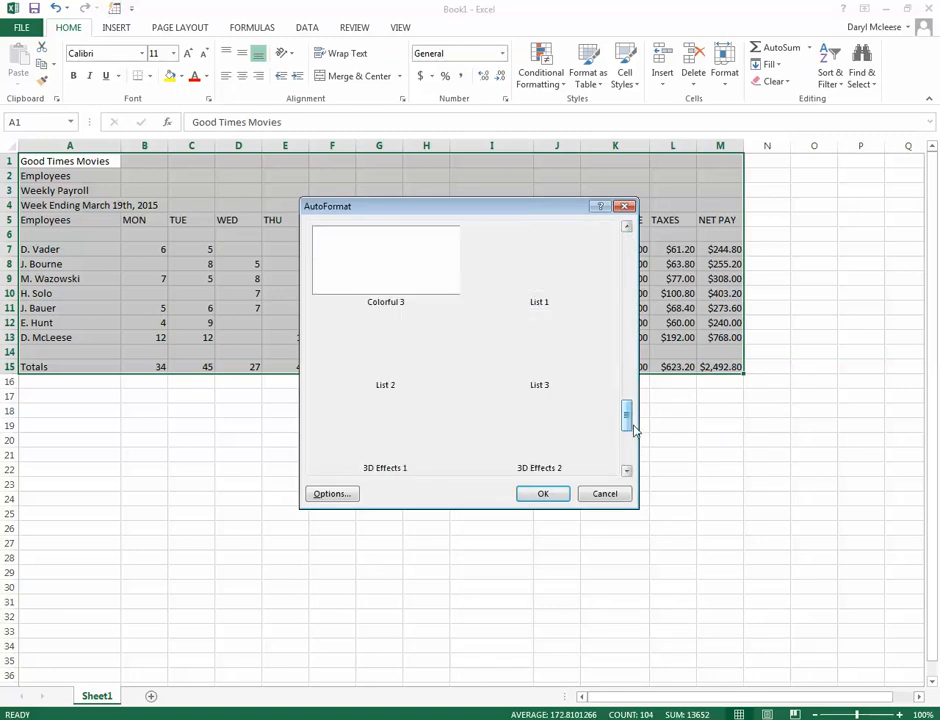
left_click(627, 226)
left_click(627, 226)
left_click(392, 415)
left_click(545, 494)
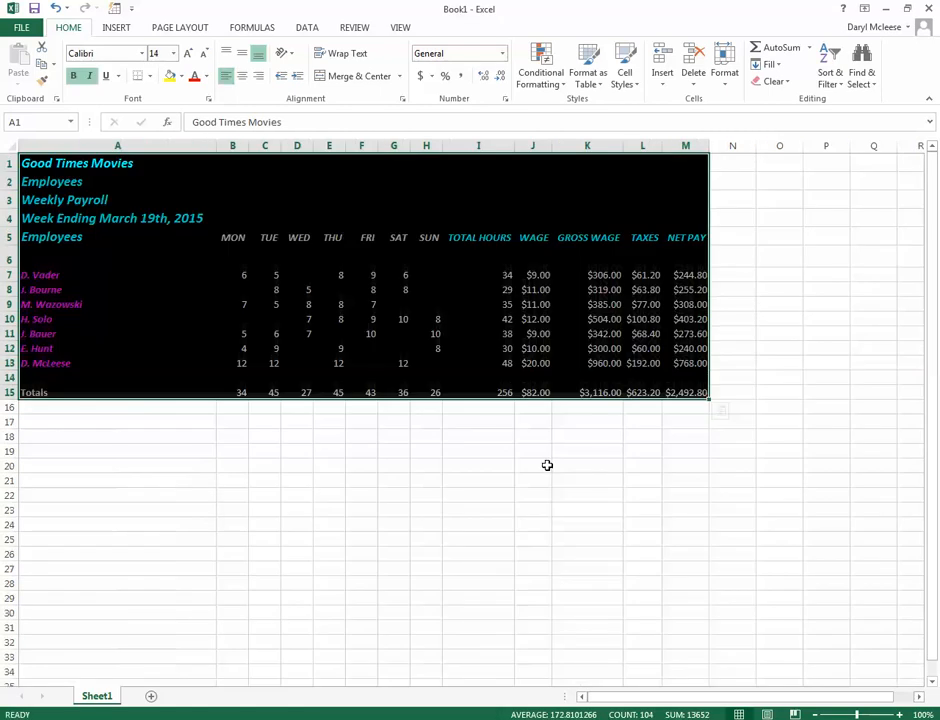
left_click(575, 462)
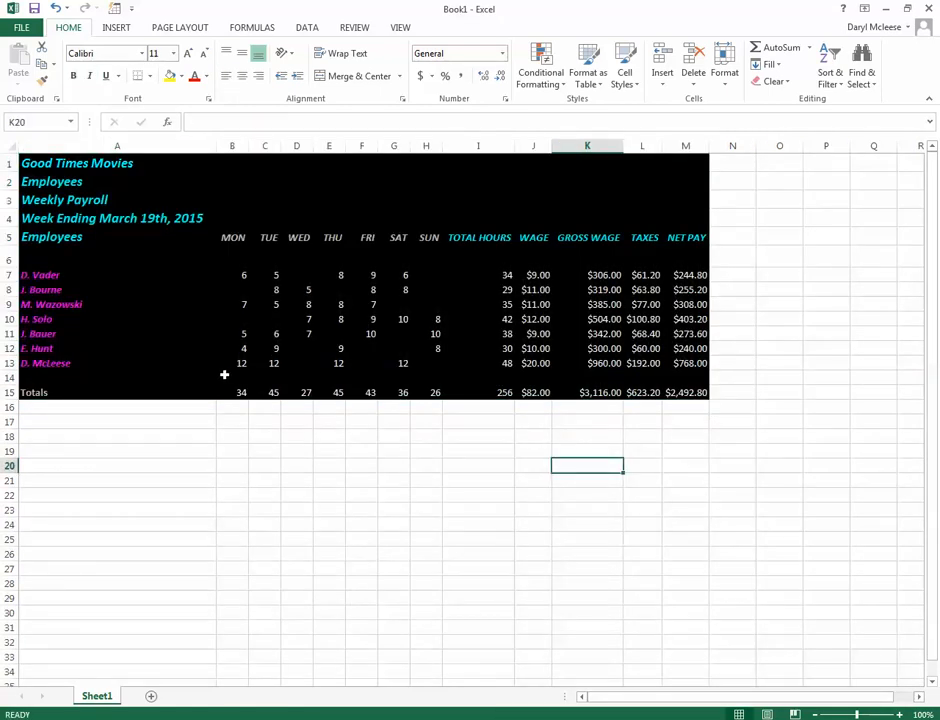